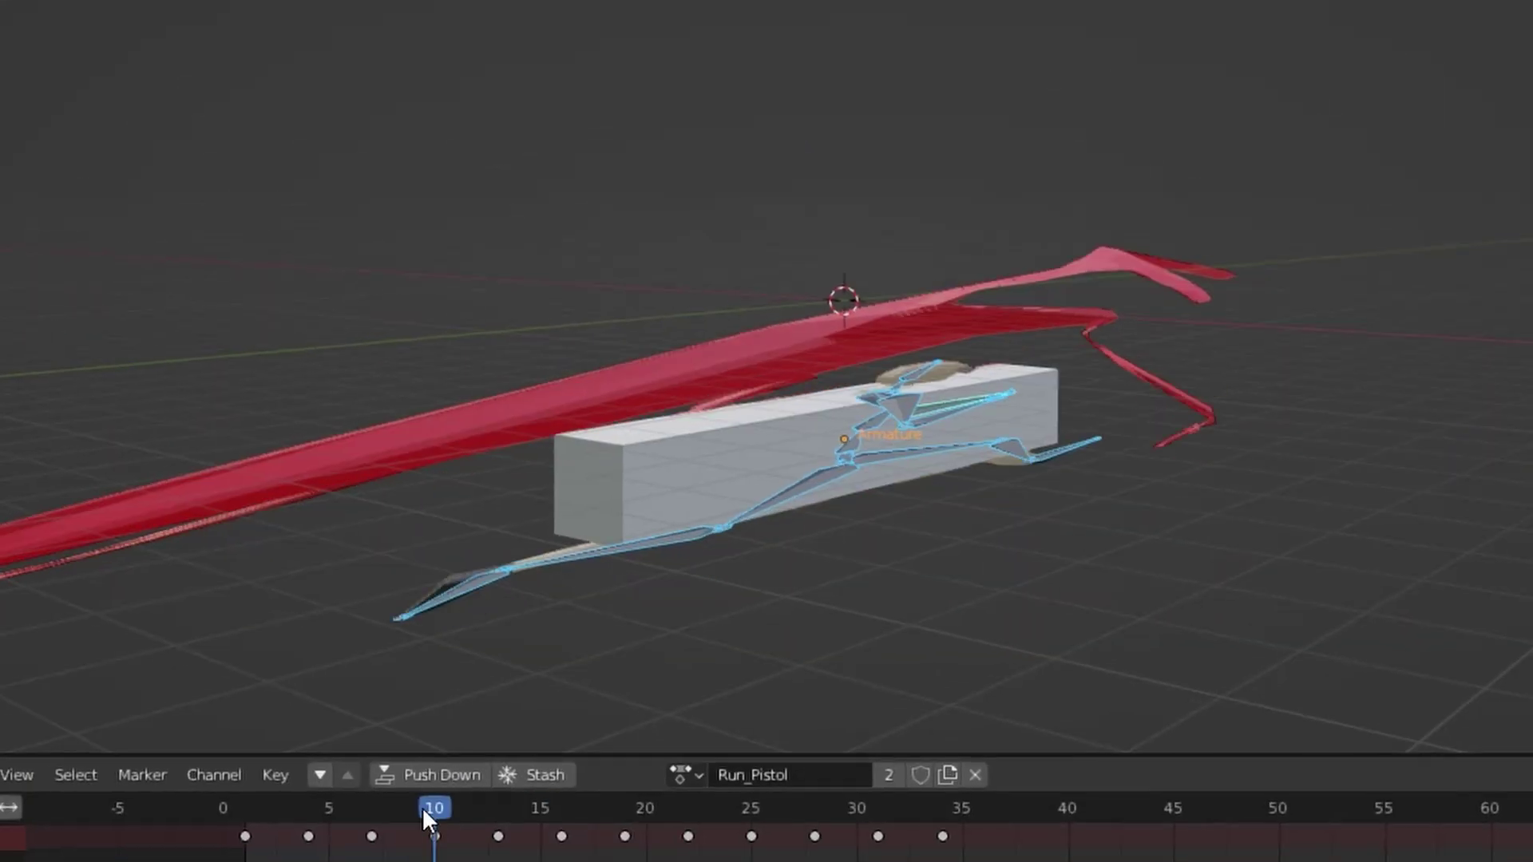
Box-select the character's leg vertices in Edit Mode and bring up the Delete menu with X.
drag(422, 806, 799, 742)
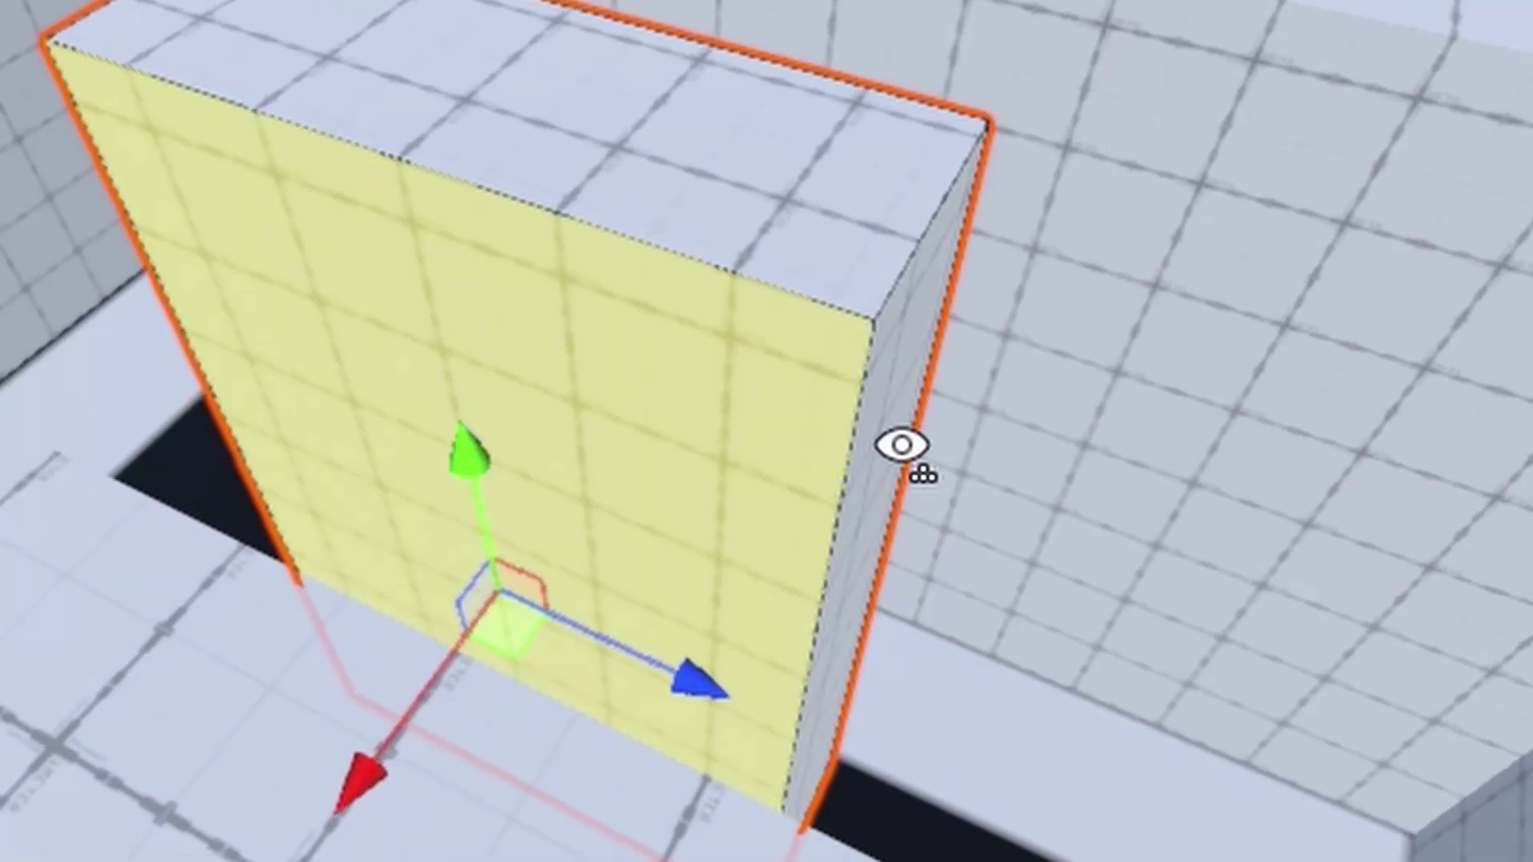
alt+drag(907, 444, 606, 469)
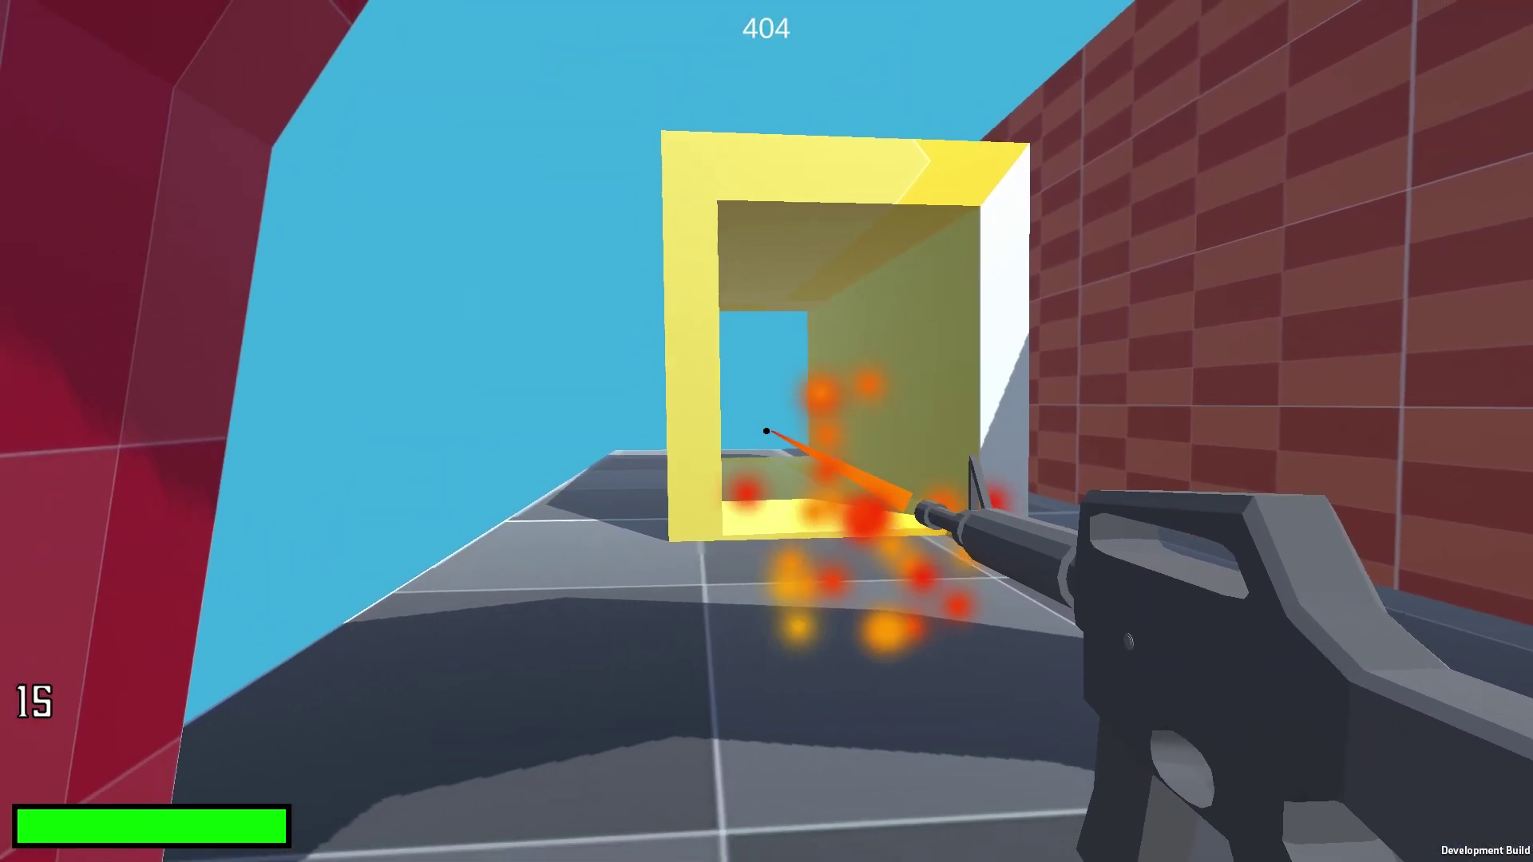
click(767, 431)
click(766, 432)
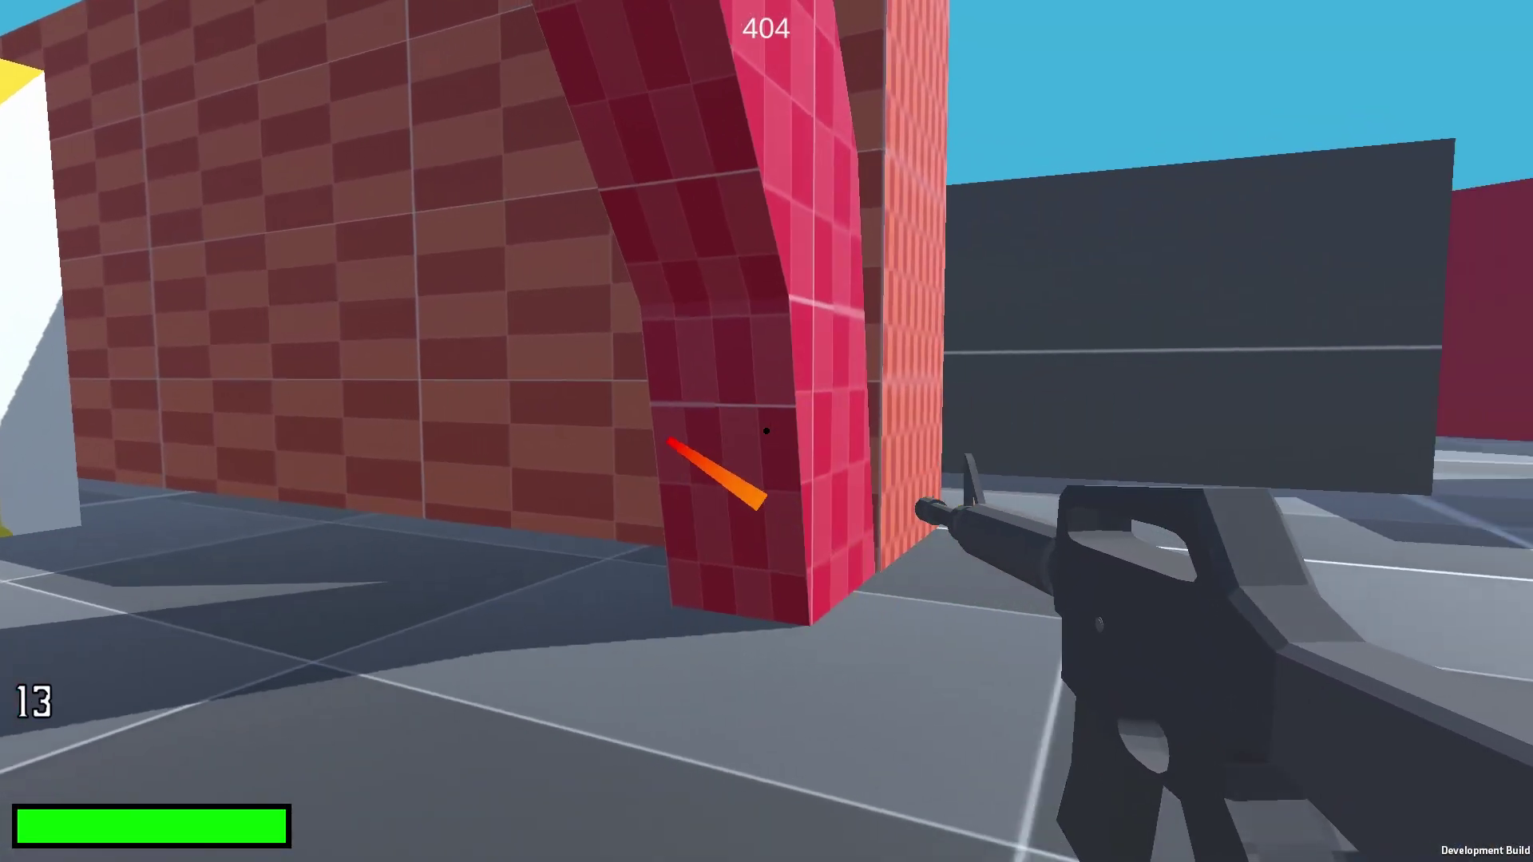
click(766, 432)
click(766, 431)
click(767, 431)
click(766, 432)
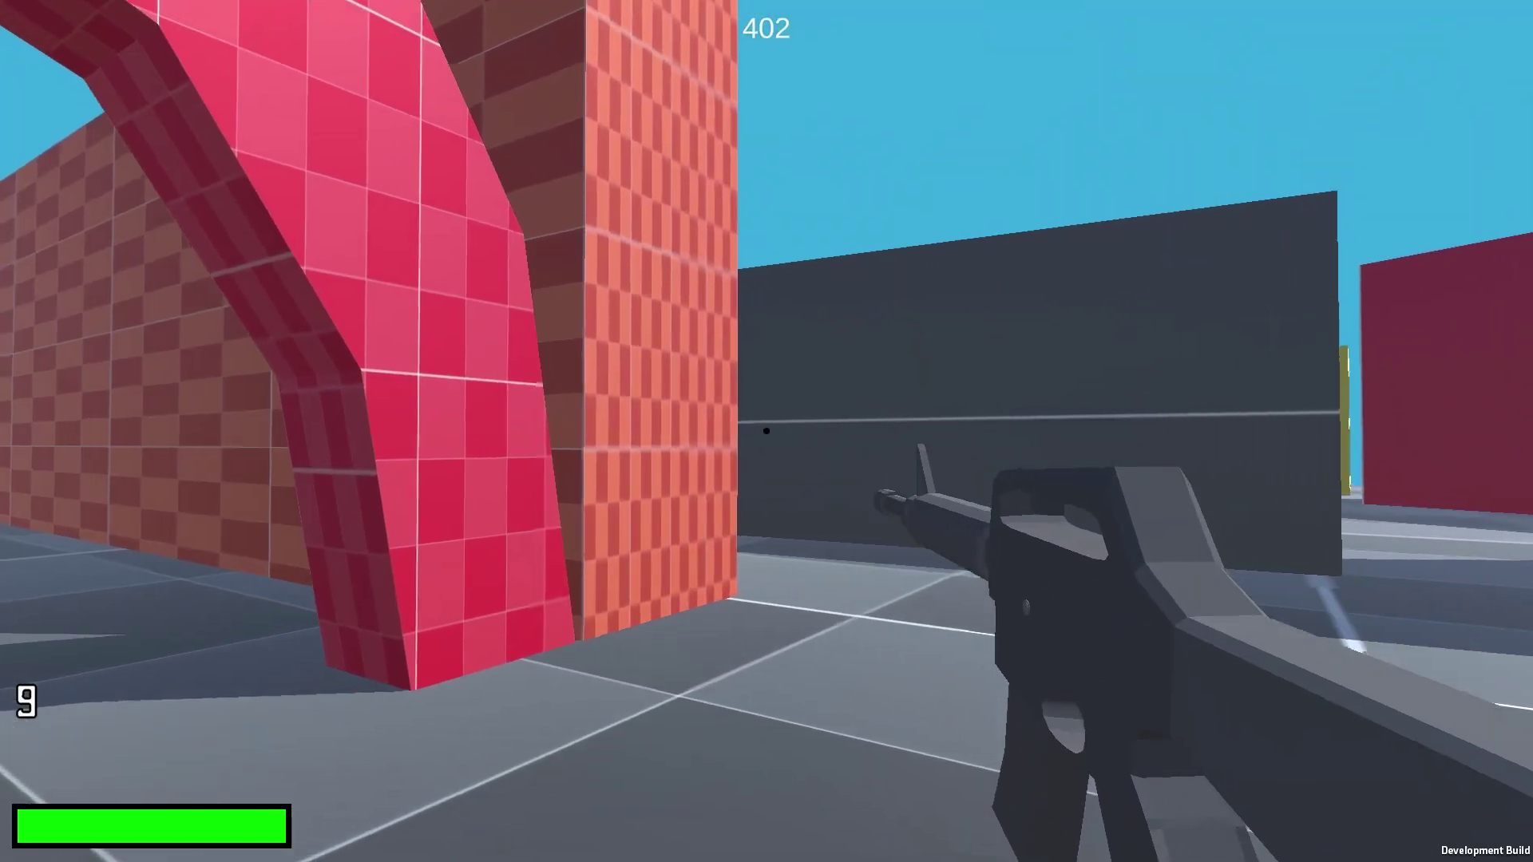
key(w)
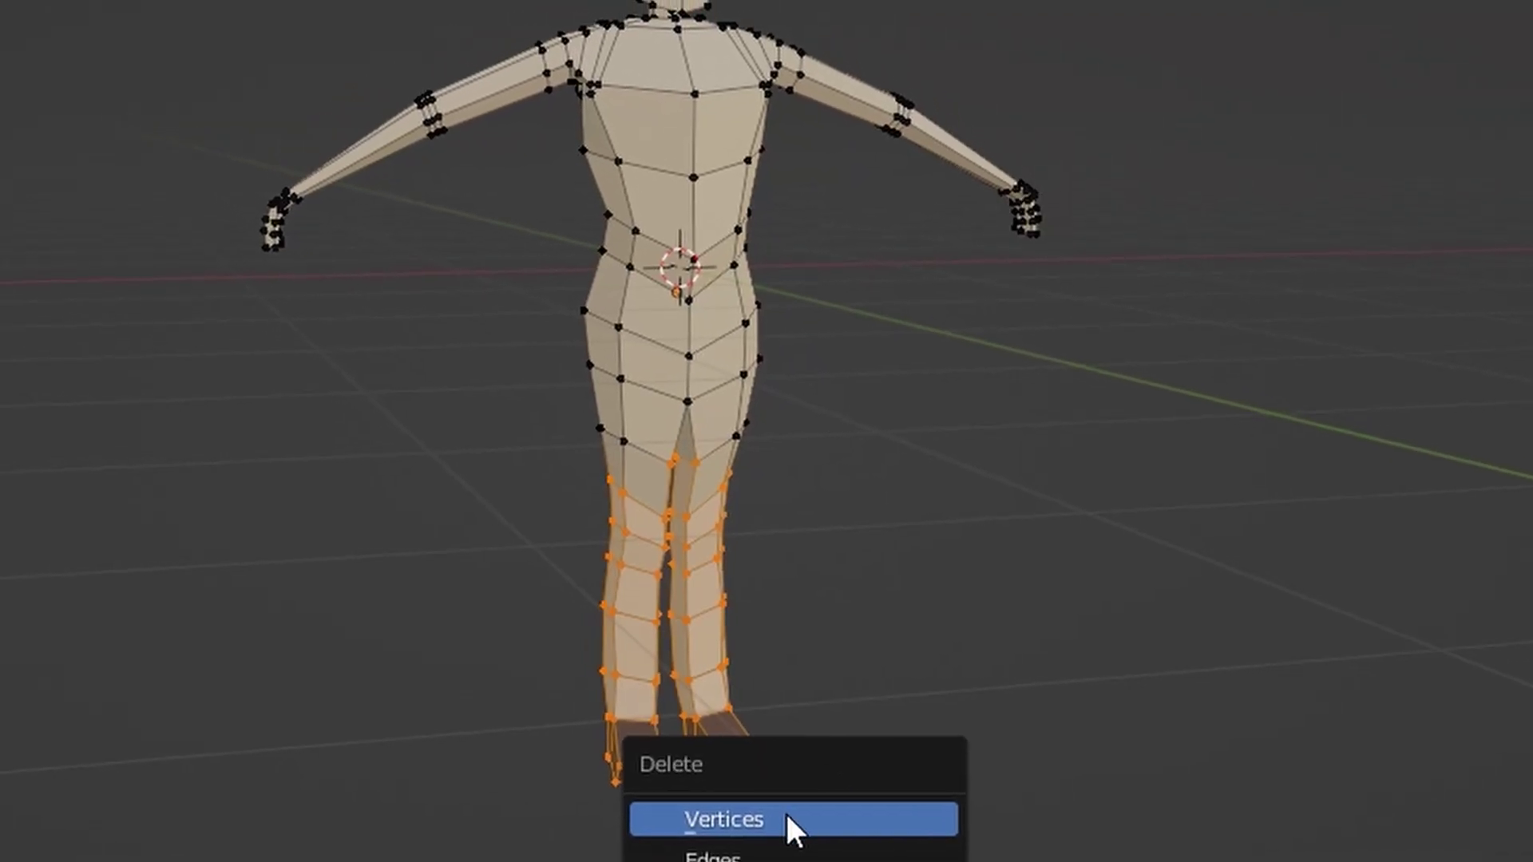
Delete the selected pelvis vertices.
drag(824, 527, 816, 511)
key(x)
click(807, 500)
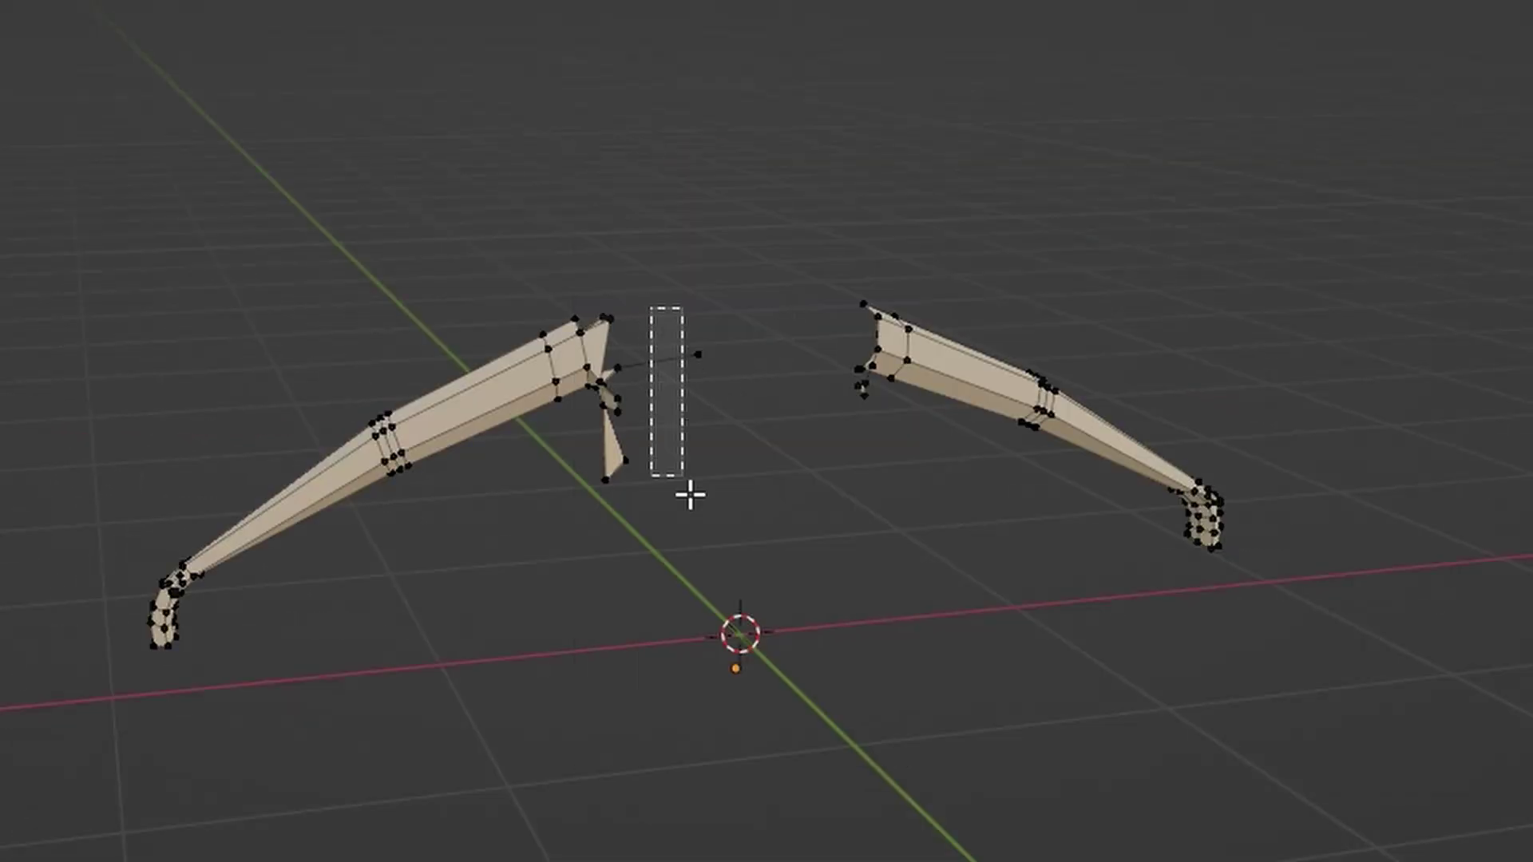
Remove the spike's bottom vertices and move both sunglasses temple pieces to the scene origin.
drag(591, 426, 685, 559)
key(x)
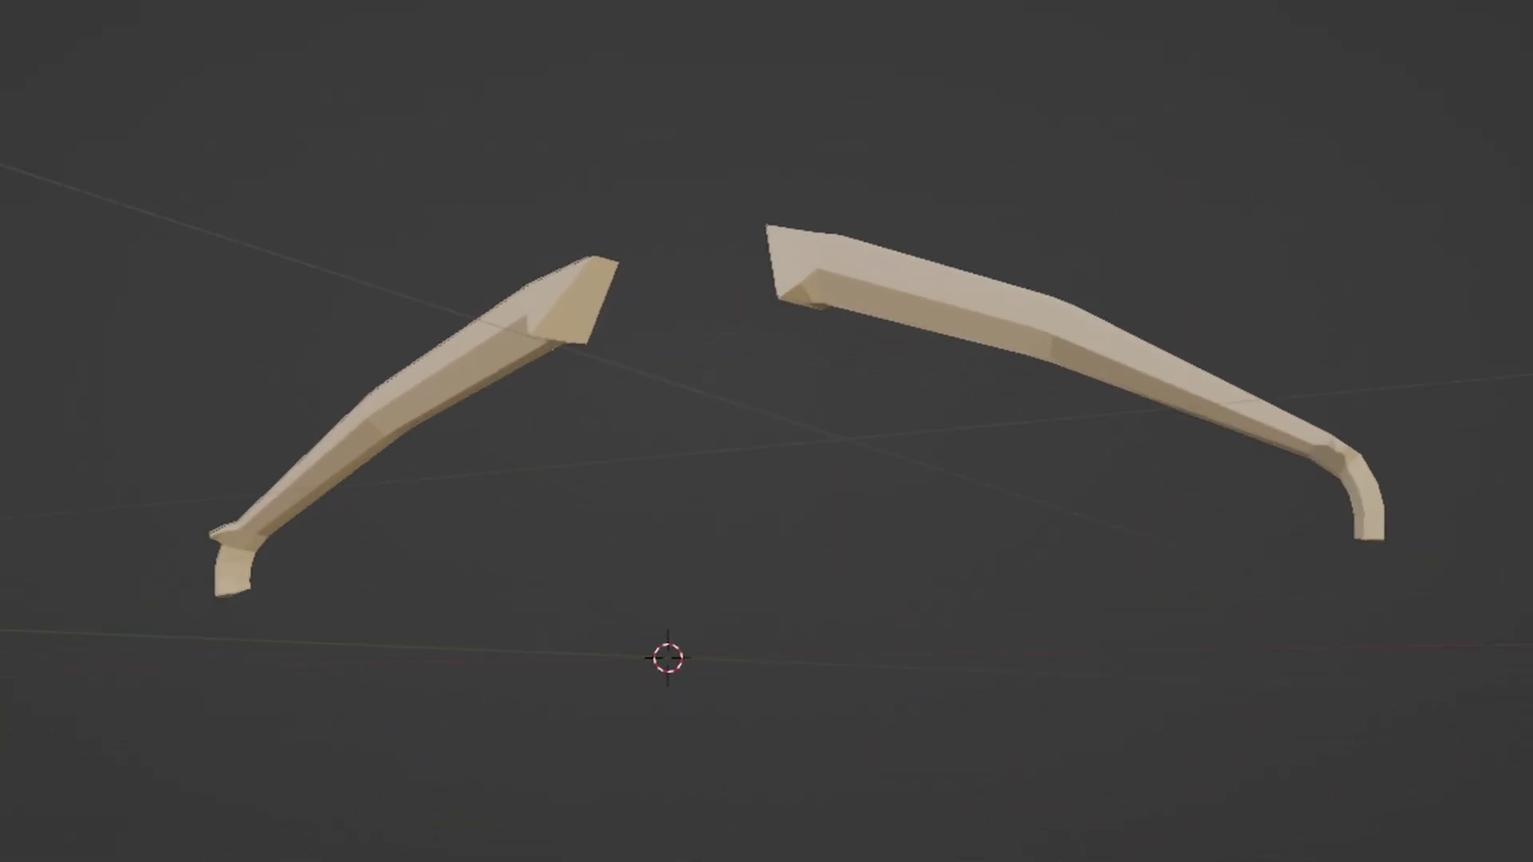
mouse_move(1153, 445)
middle_down()
mouse_move(1152, 416)
mouse_move(1152, 444)
middle_up()
drag(926, 349, 1042, 207)
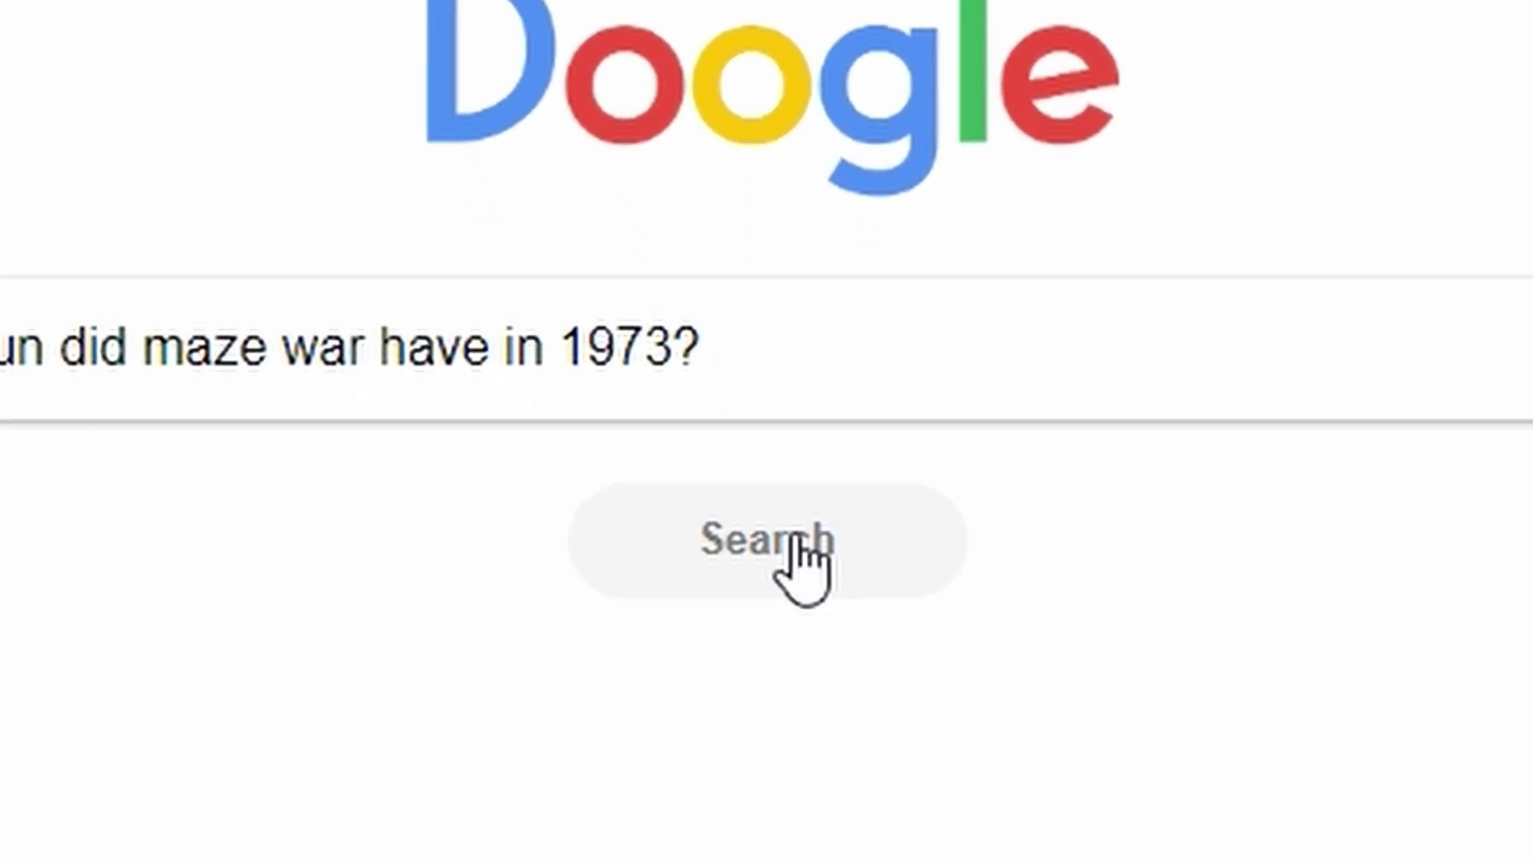
Search Google for 'what gun did maze war have in 1973?' and ask ChatGPT the same.
click(787, 622)
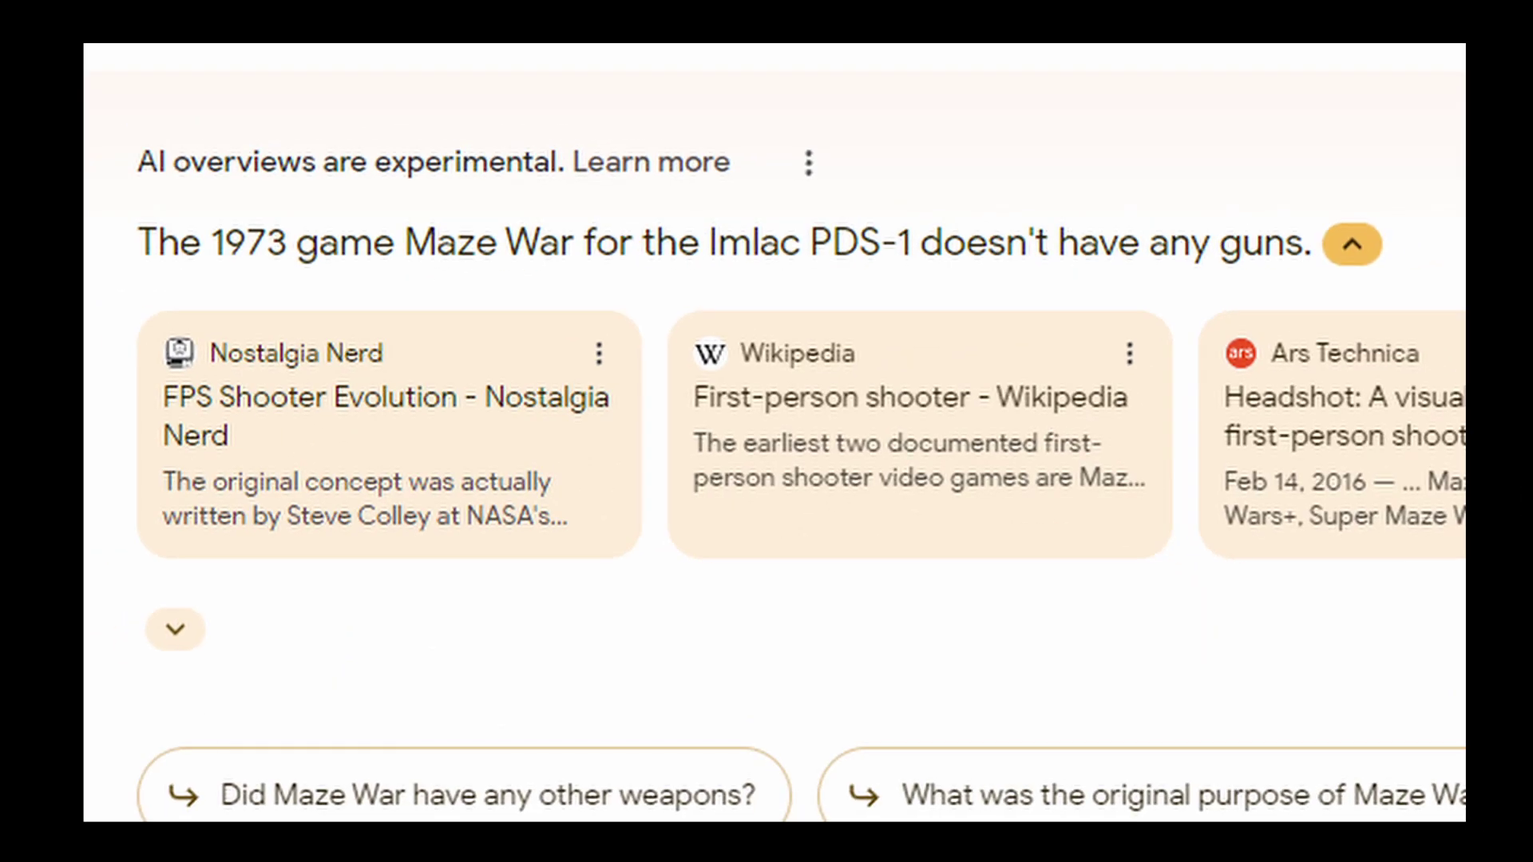
text(did maze war have )
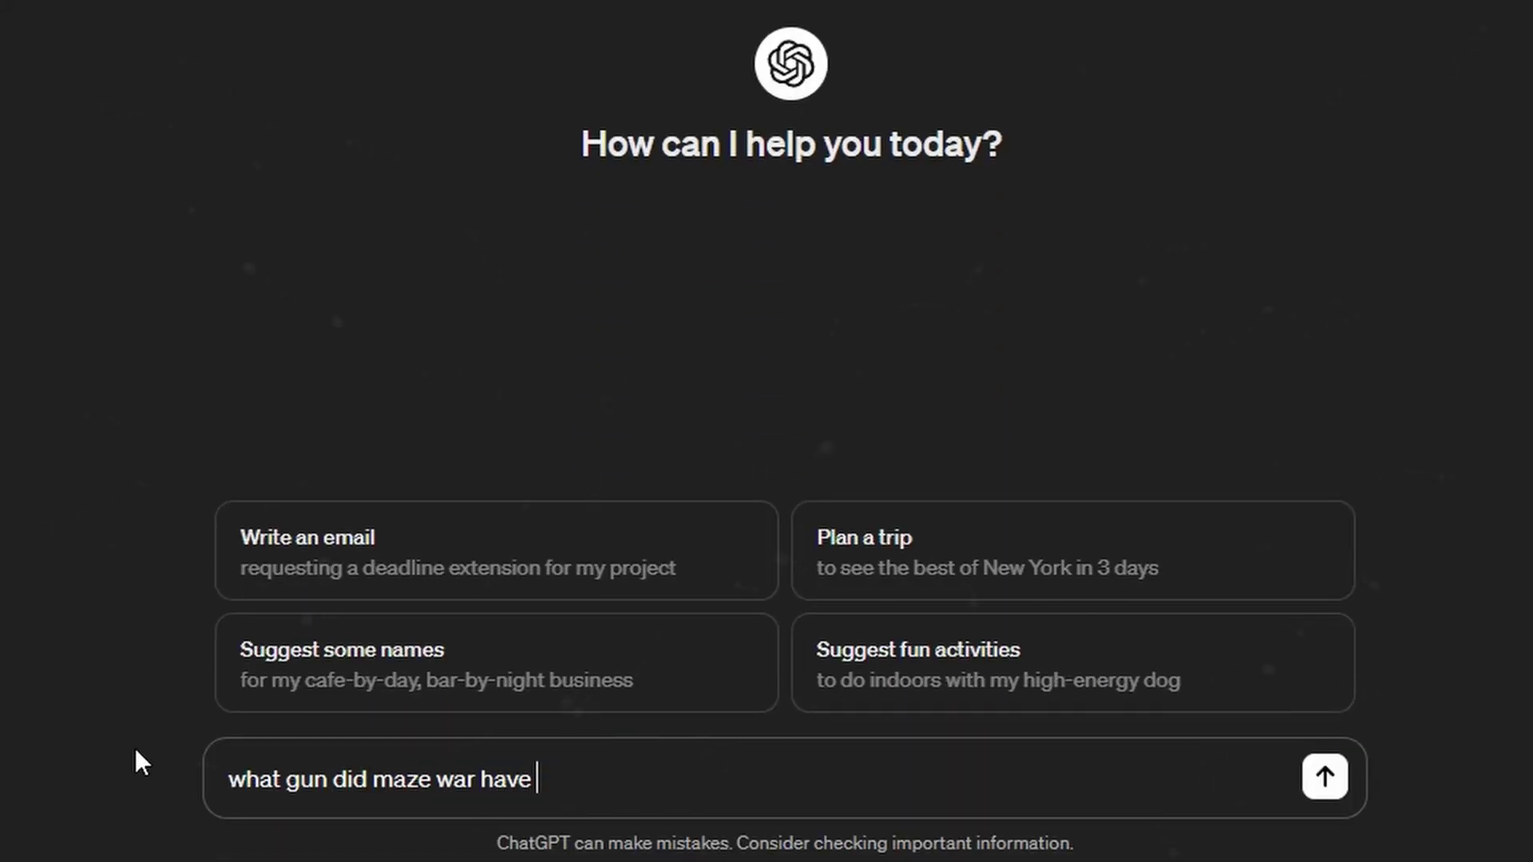
text(in 1973?)
key(Return)
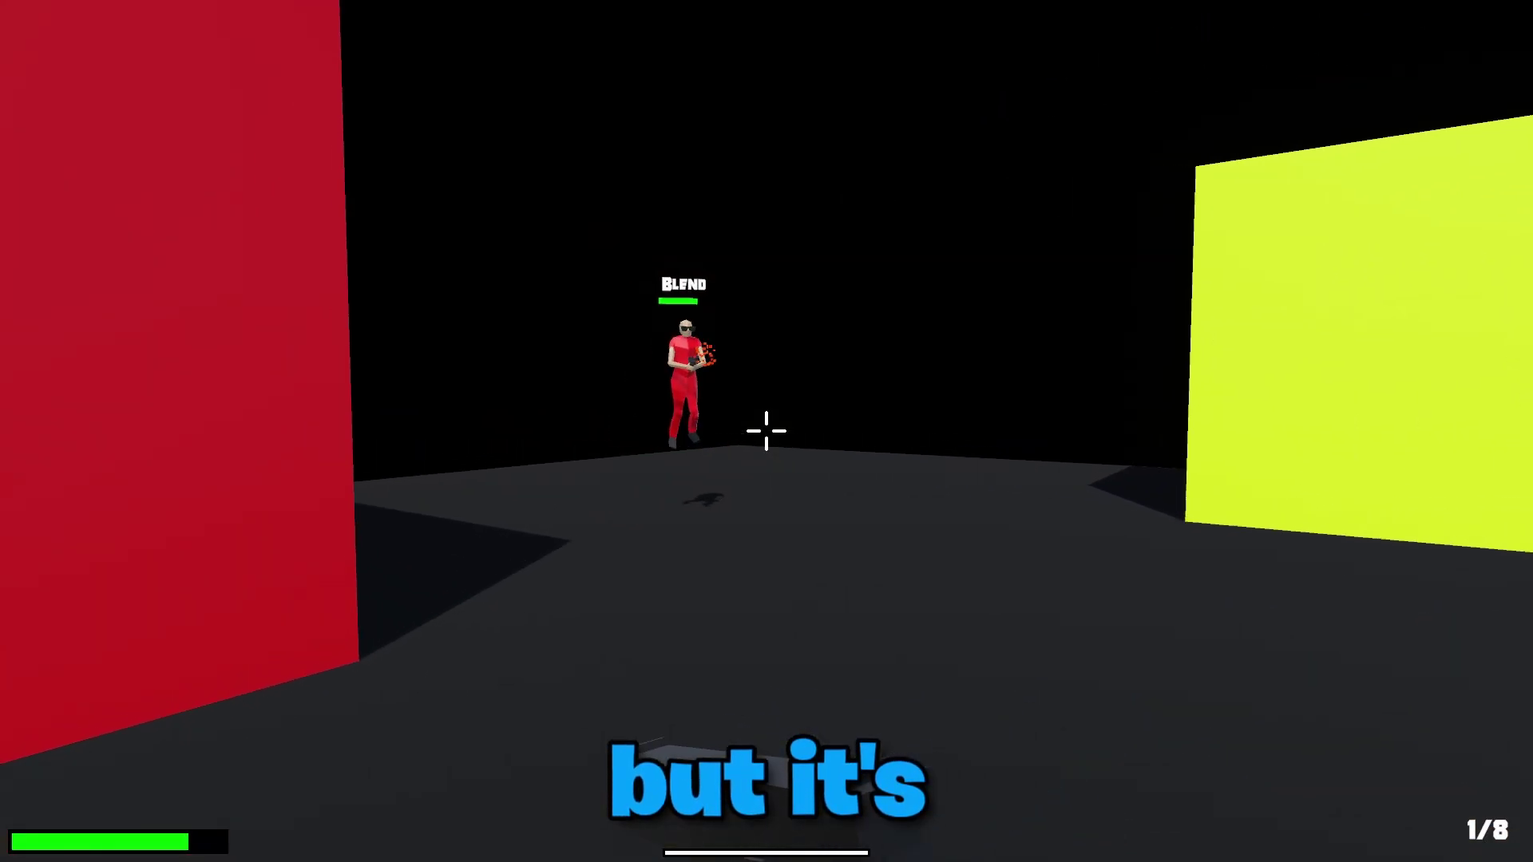
Shoot the pistol at the red player between the yellow and green walls, reloading midway.
click(767, 432)
key(w)
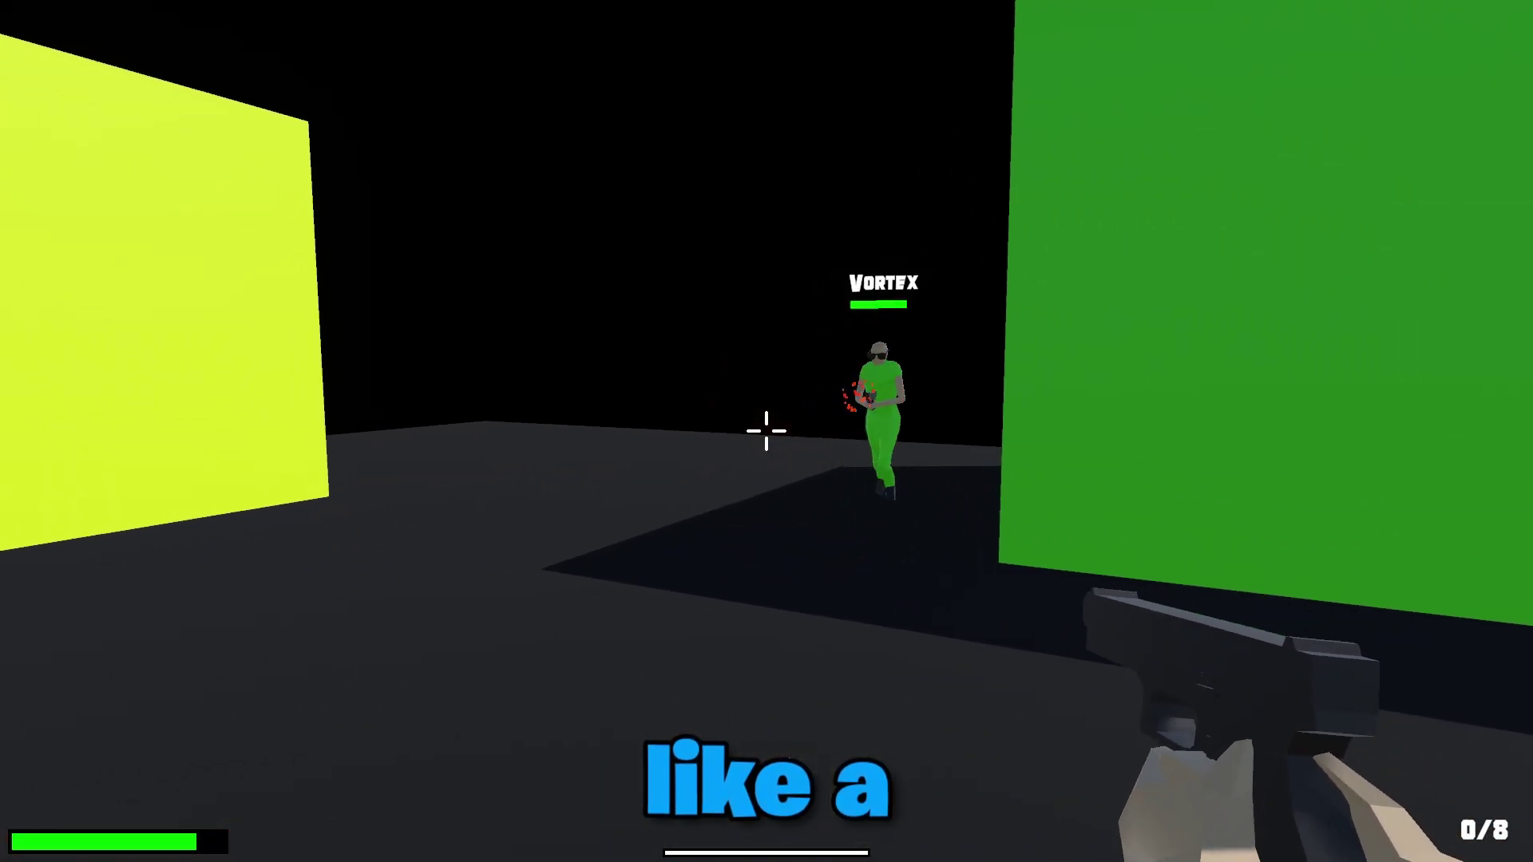
key(r)
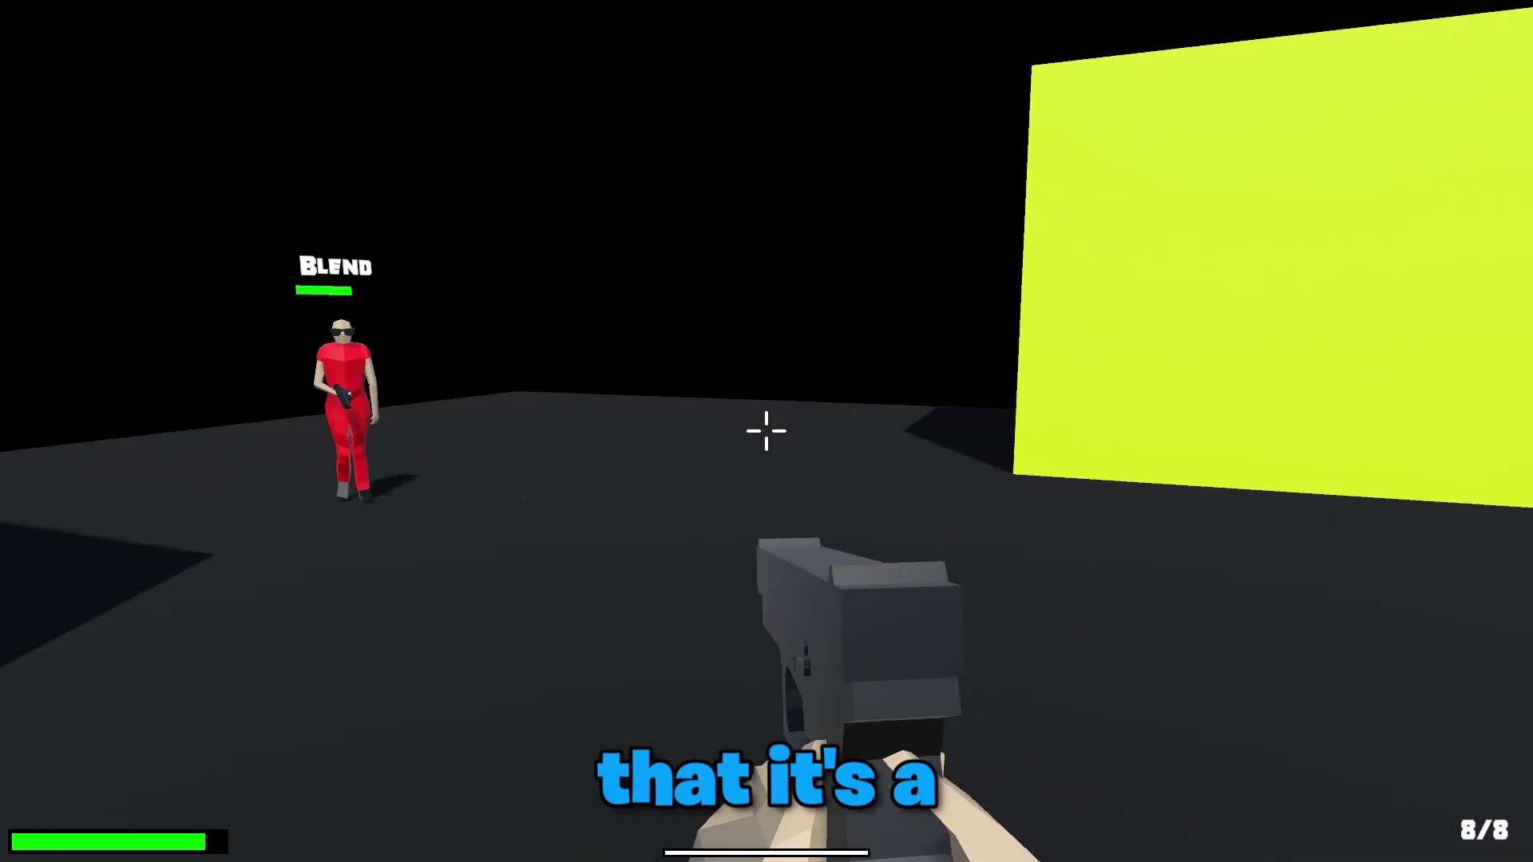
click(768, 432)
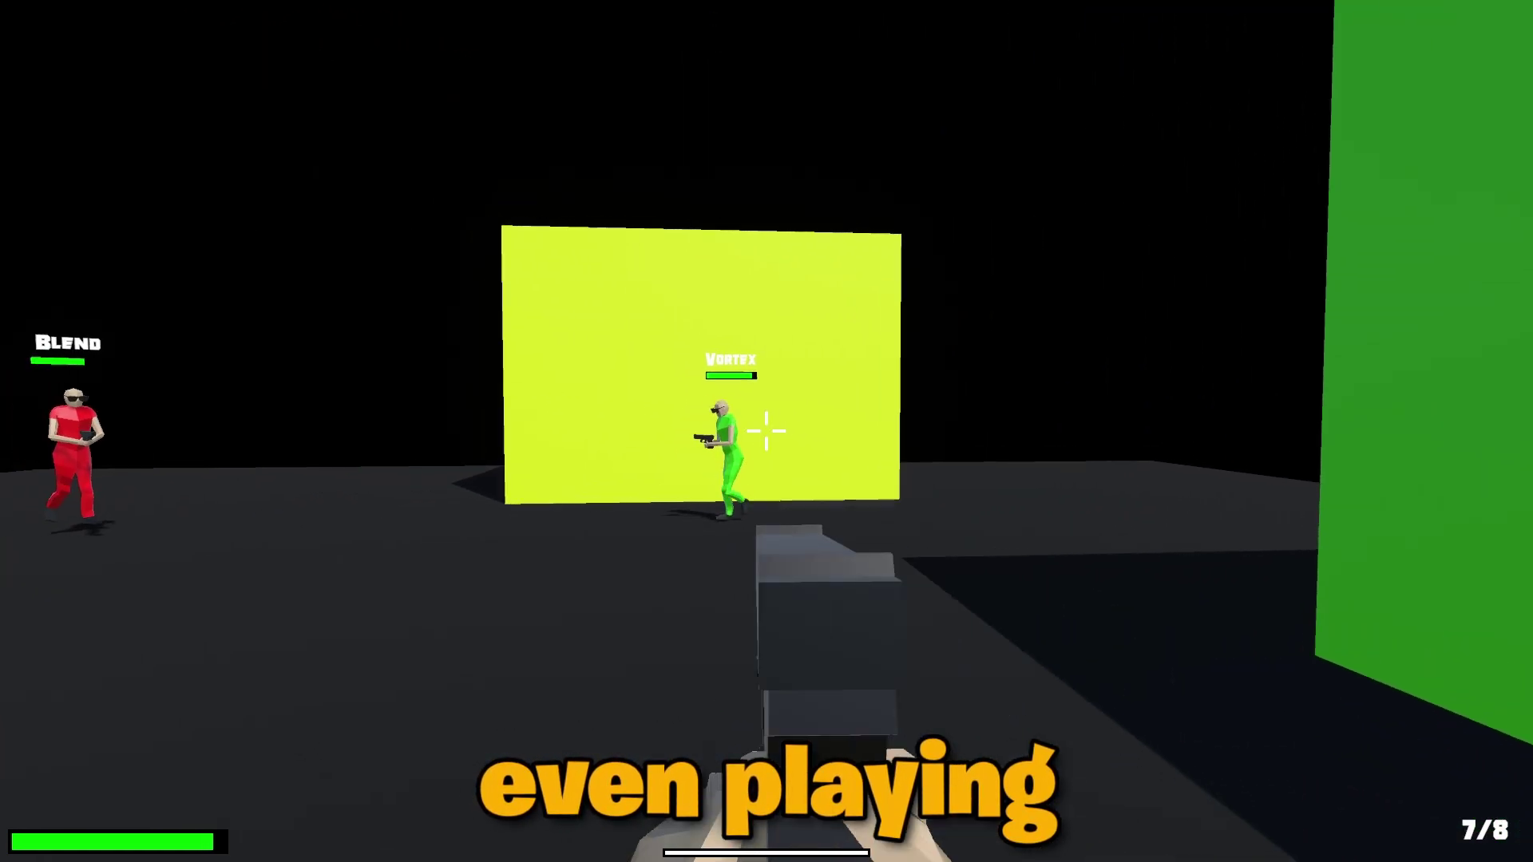
click(767, 431)
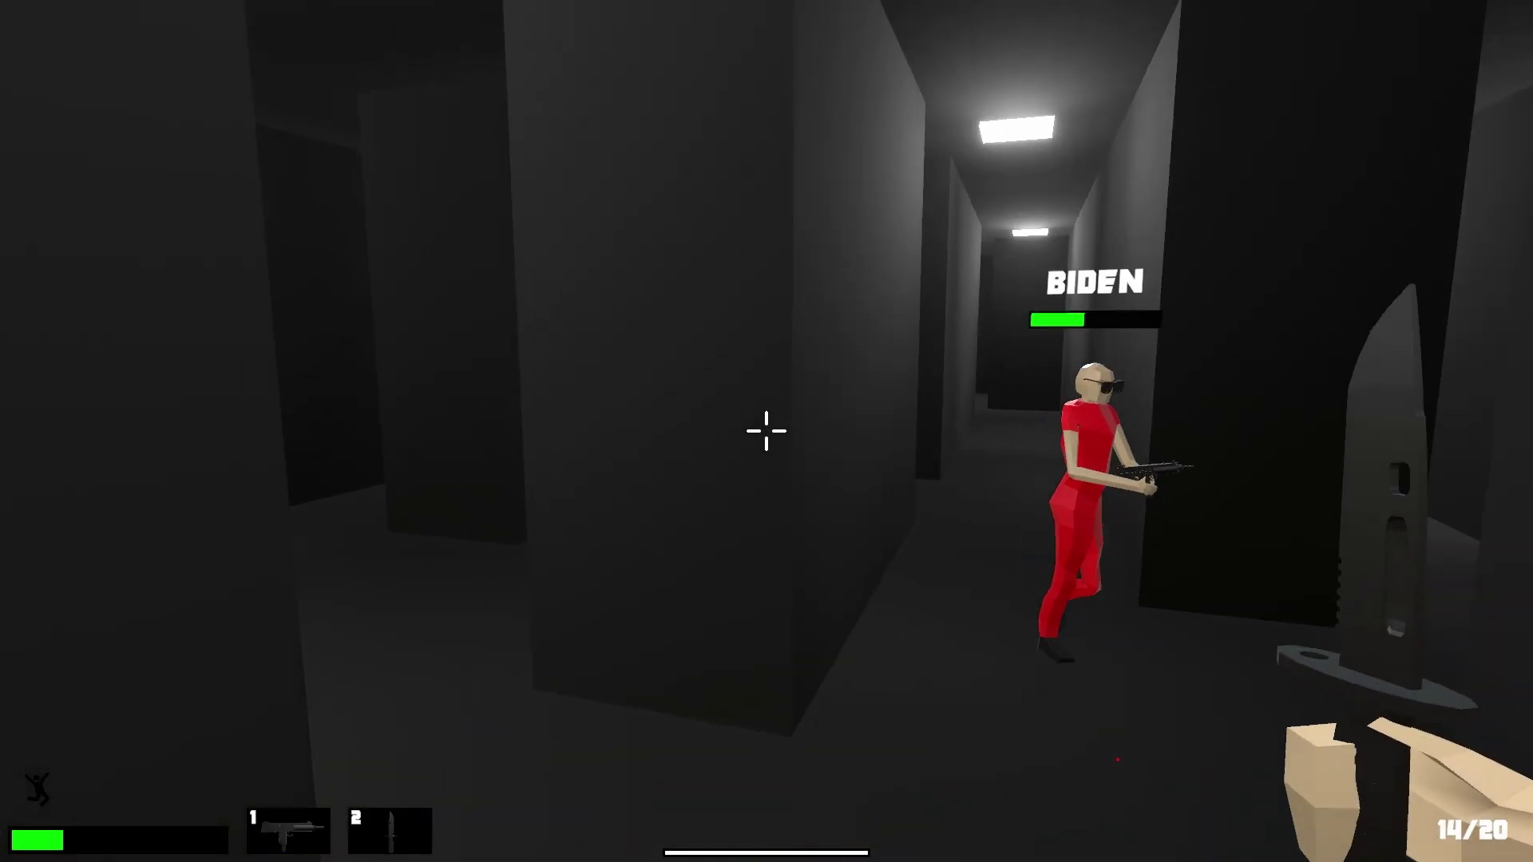
Walk the dark maze corridors, switch to the knife with 2 and stab the red enemies.
click(767, 432)
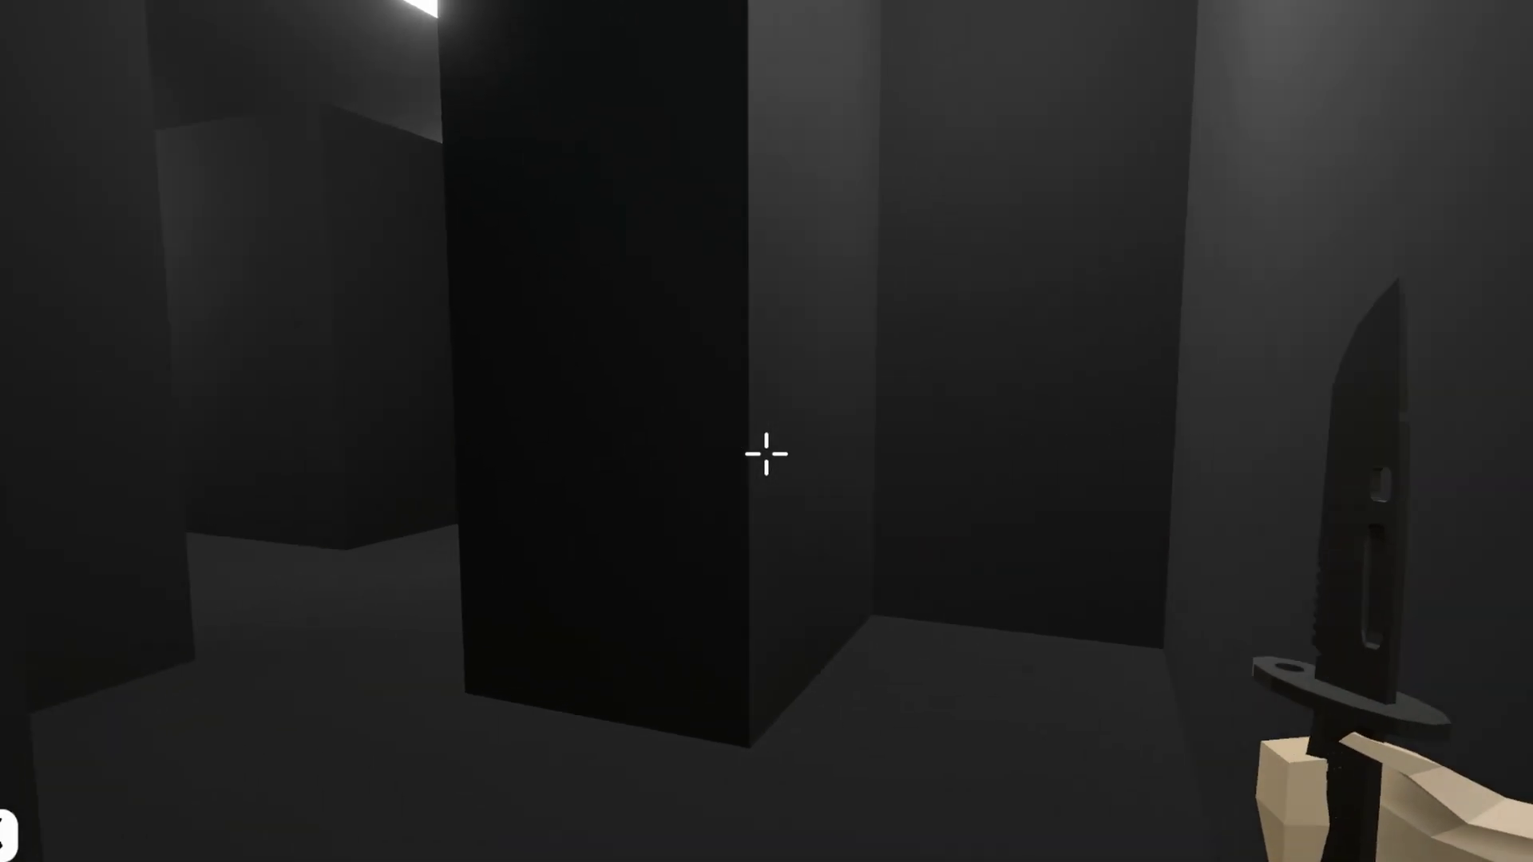
key(w)
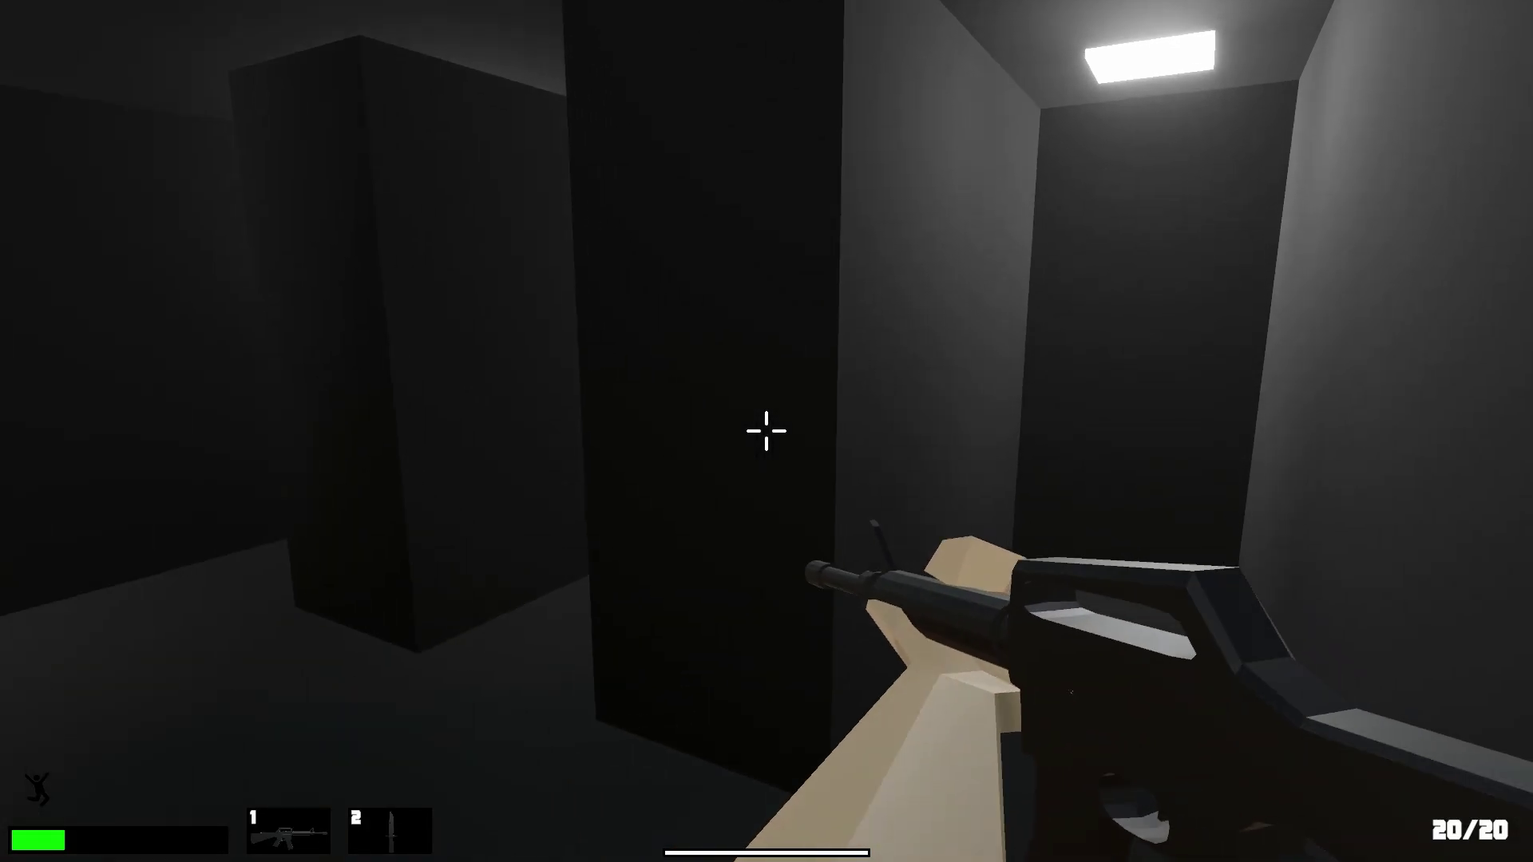
key(2)
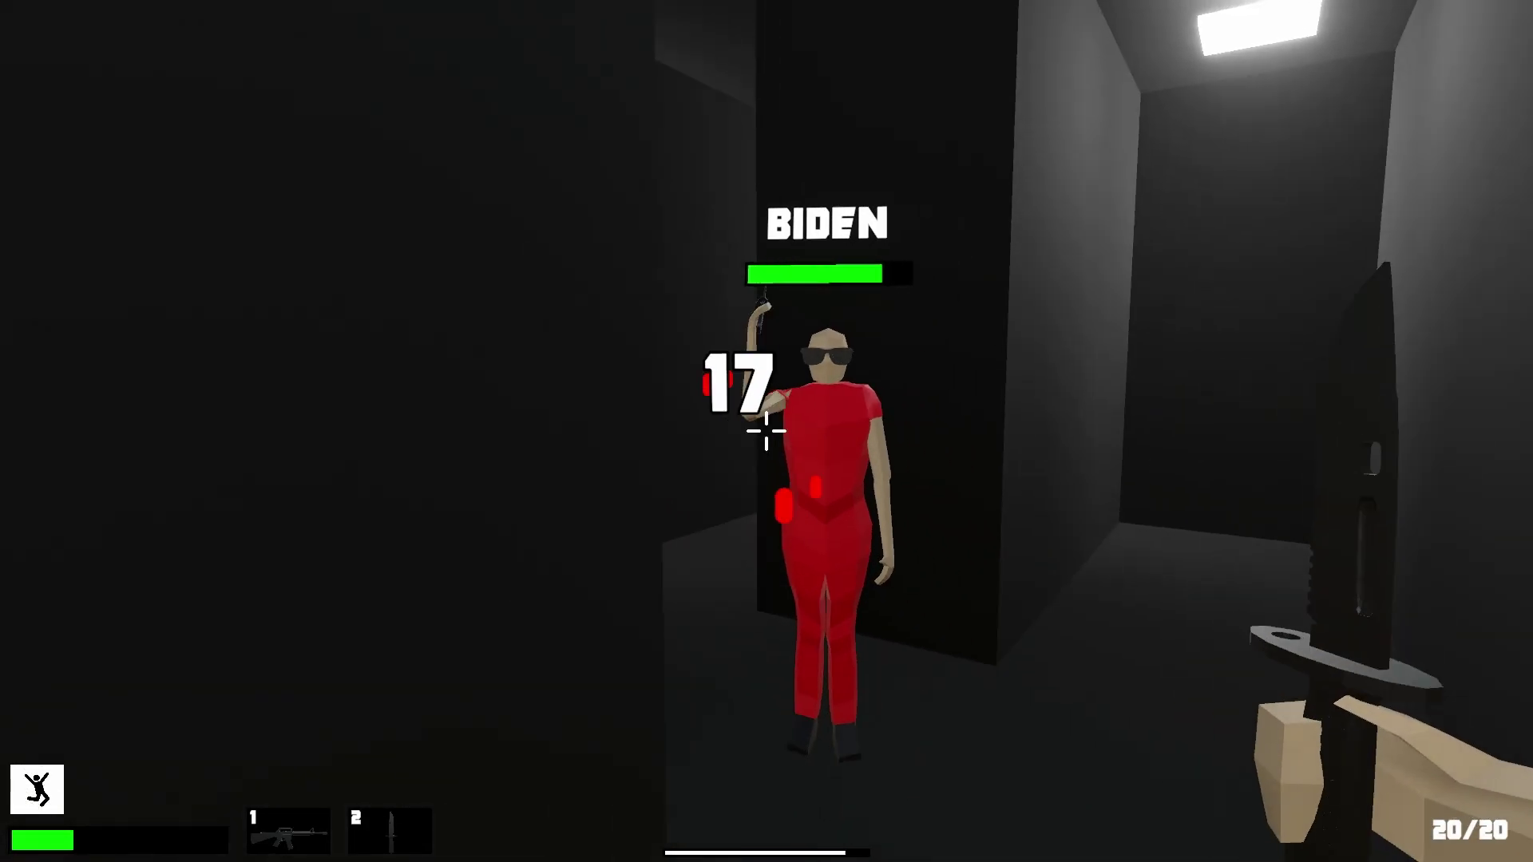
click(767, 432)
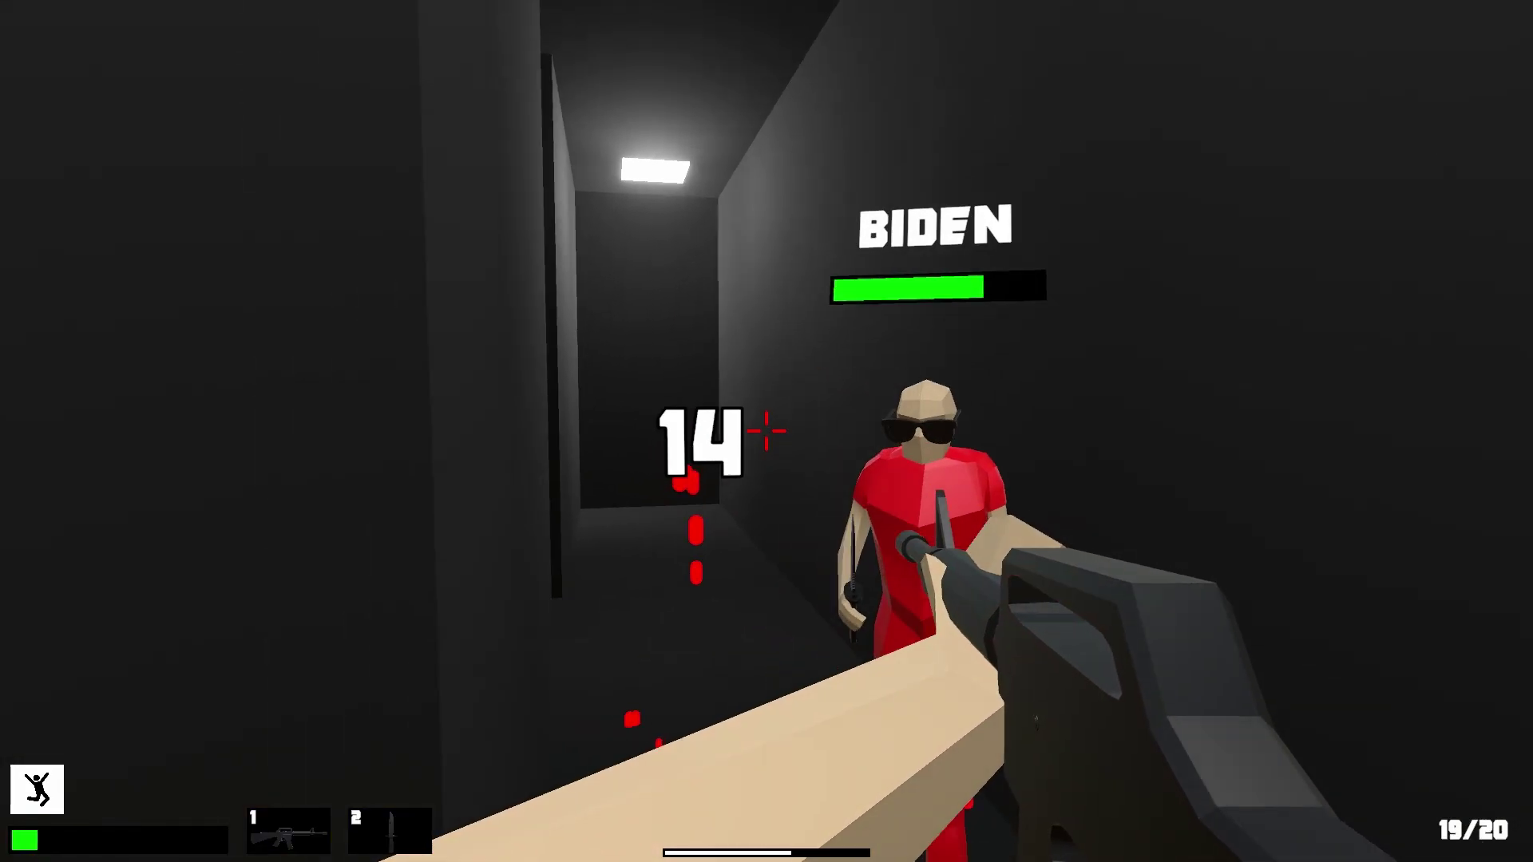
key(2)
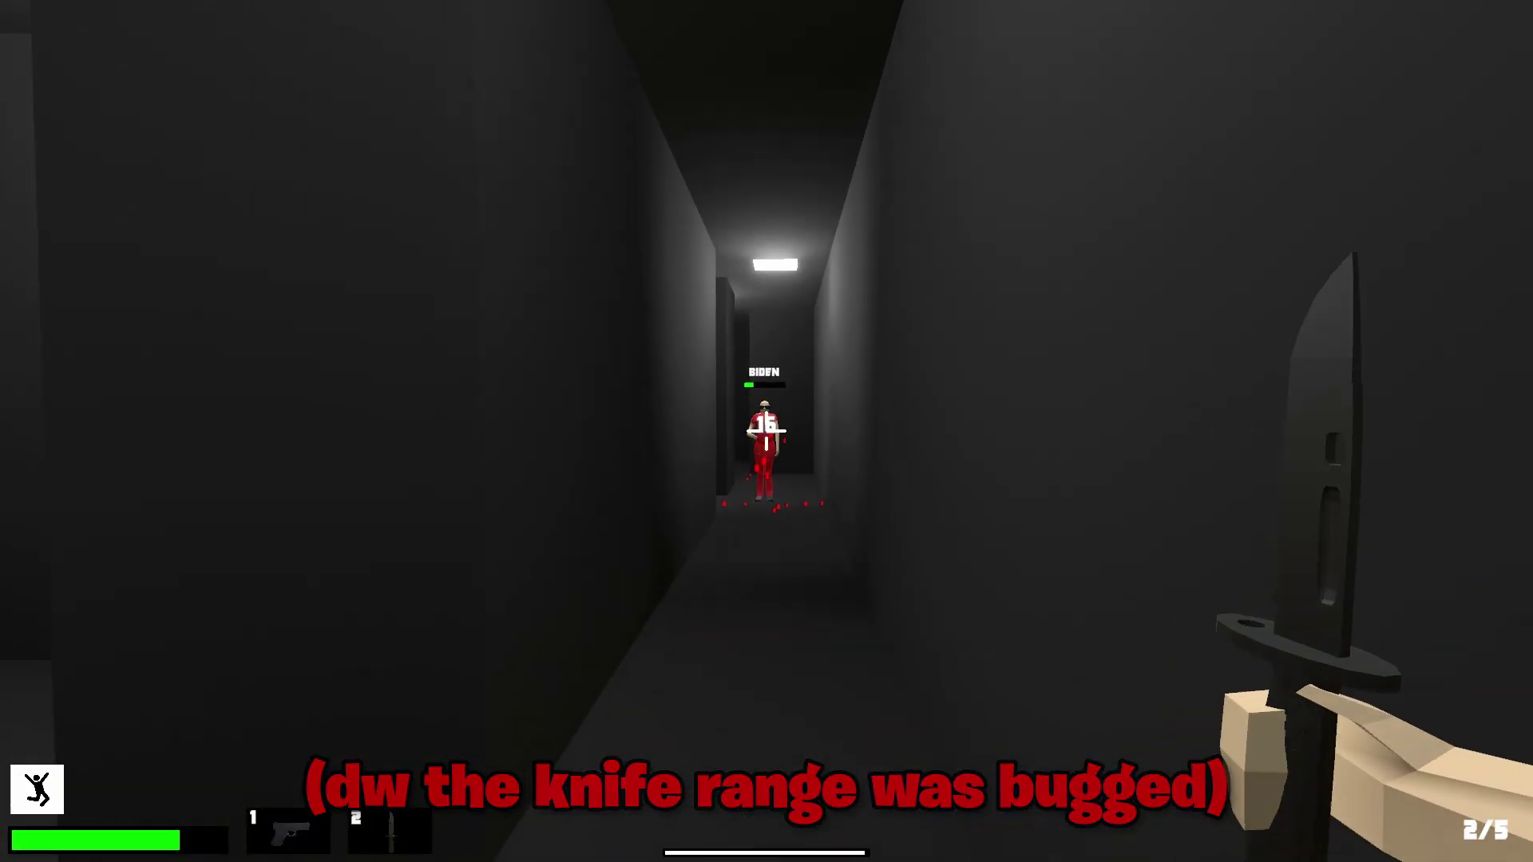
click(767, 432)
key(w)
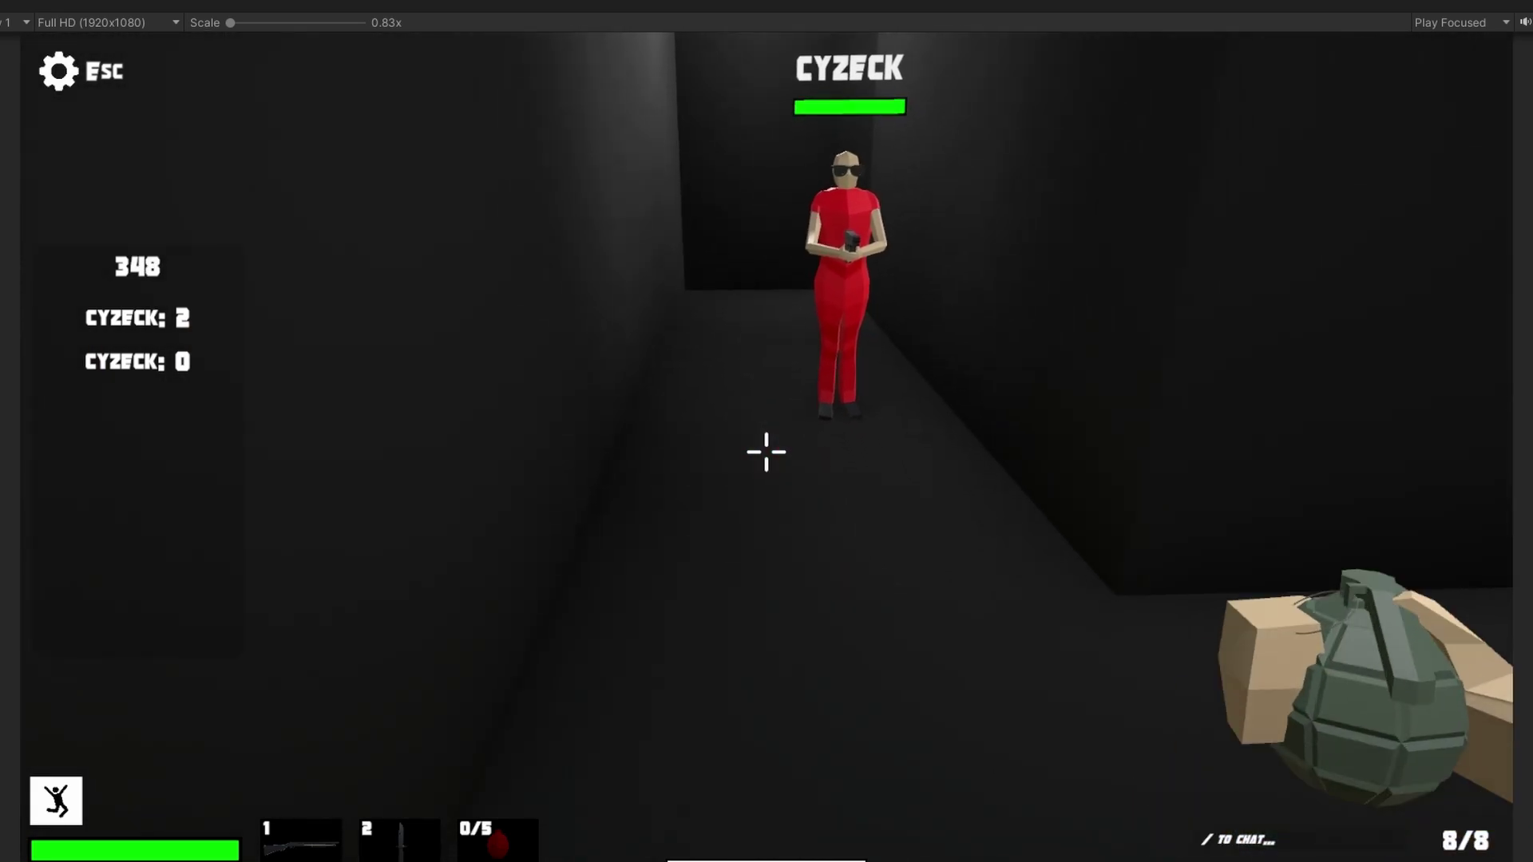
Throw a grenade at the red opponent, then shoot them with the pistol down the corridor.
click(767, 452)
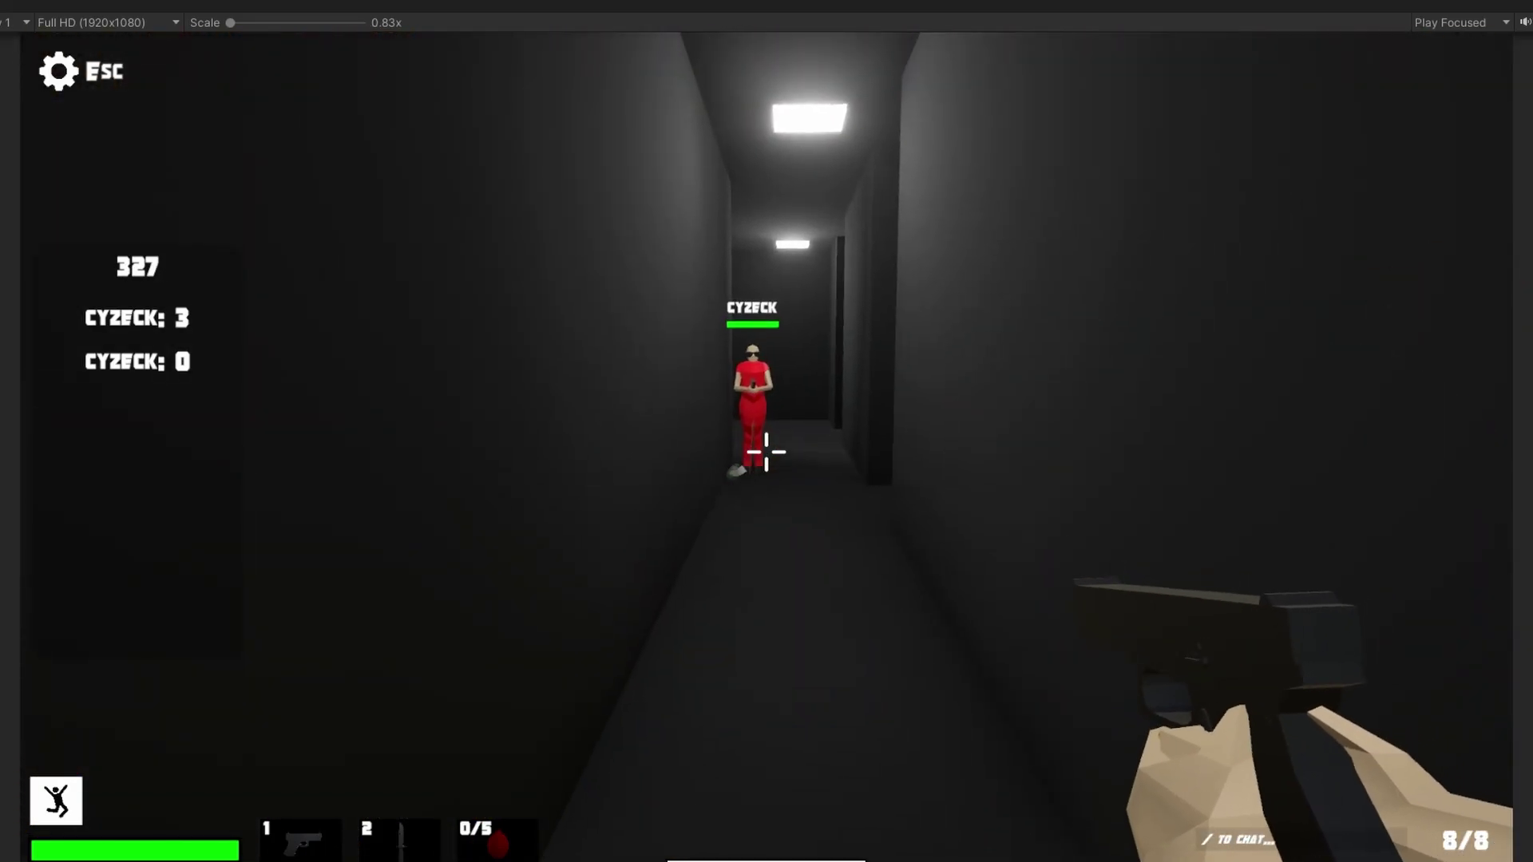
click(767, 452)
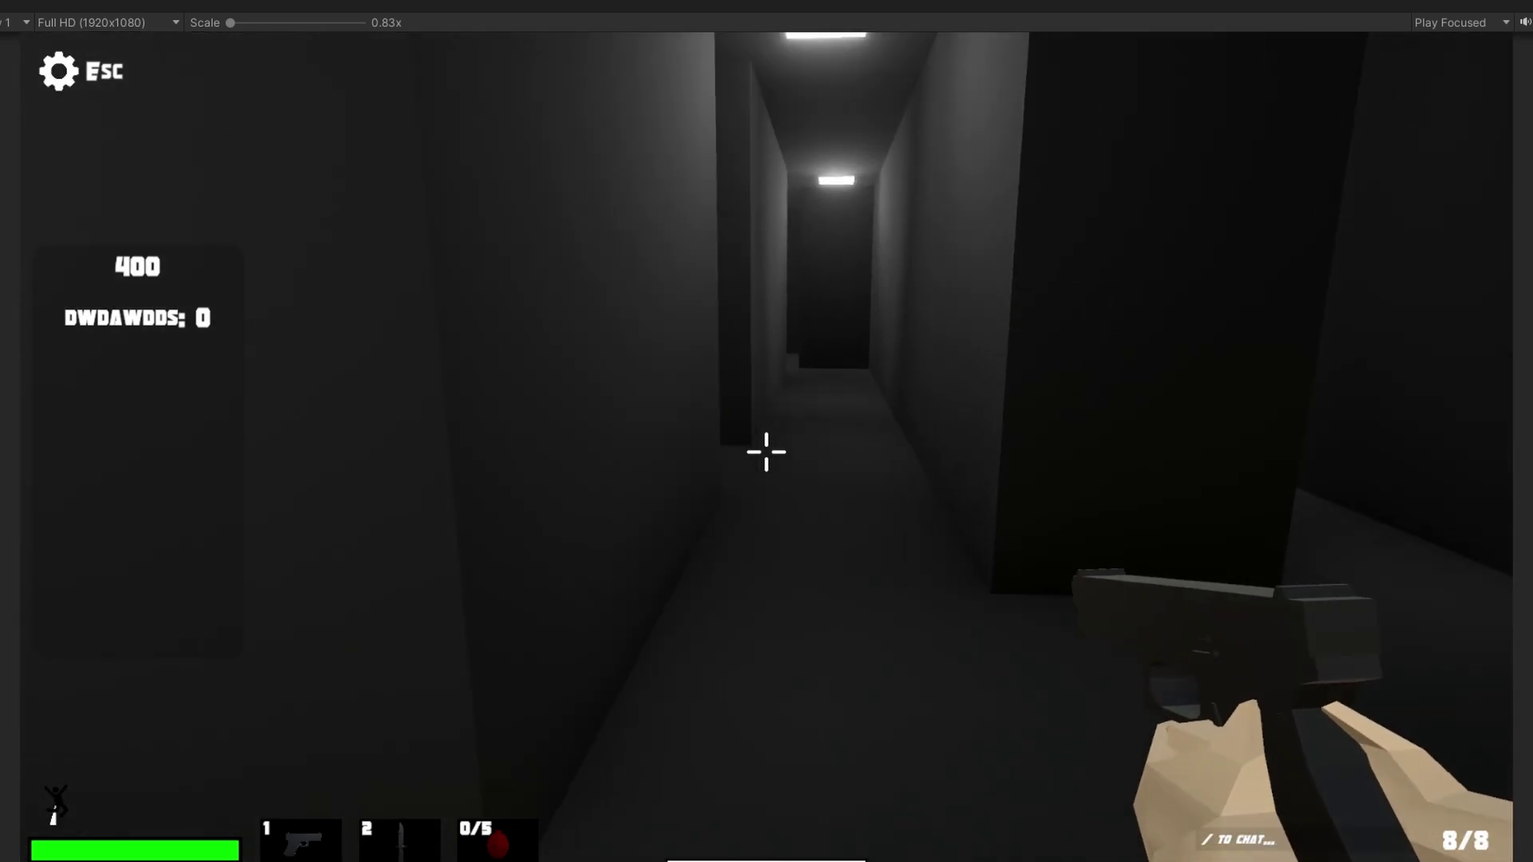
Move along the corridor and kill the enemy with the rifle to advance to the shotgun.
key(ctrl)
key(w)
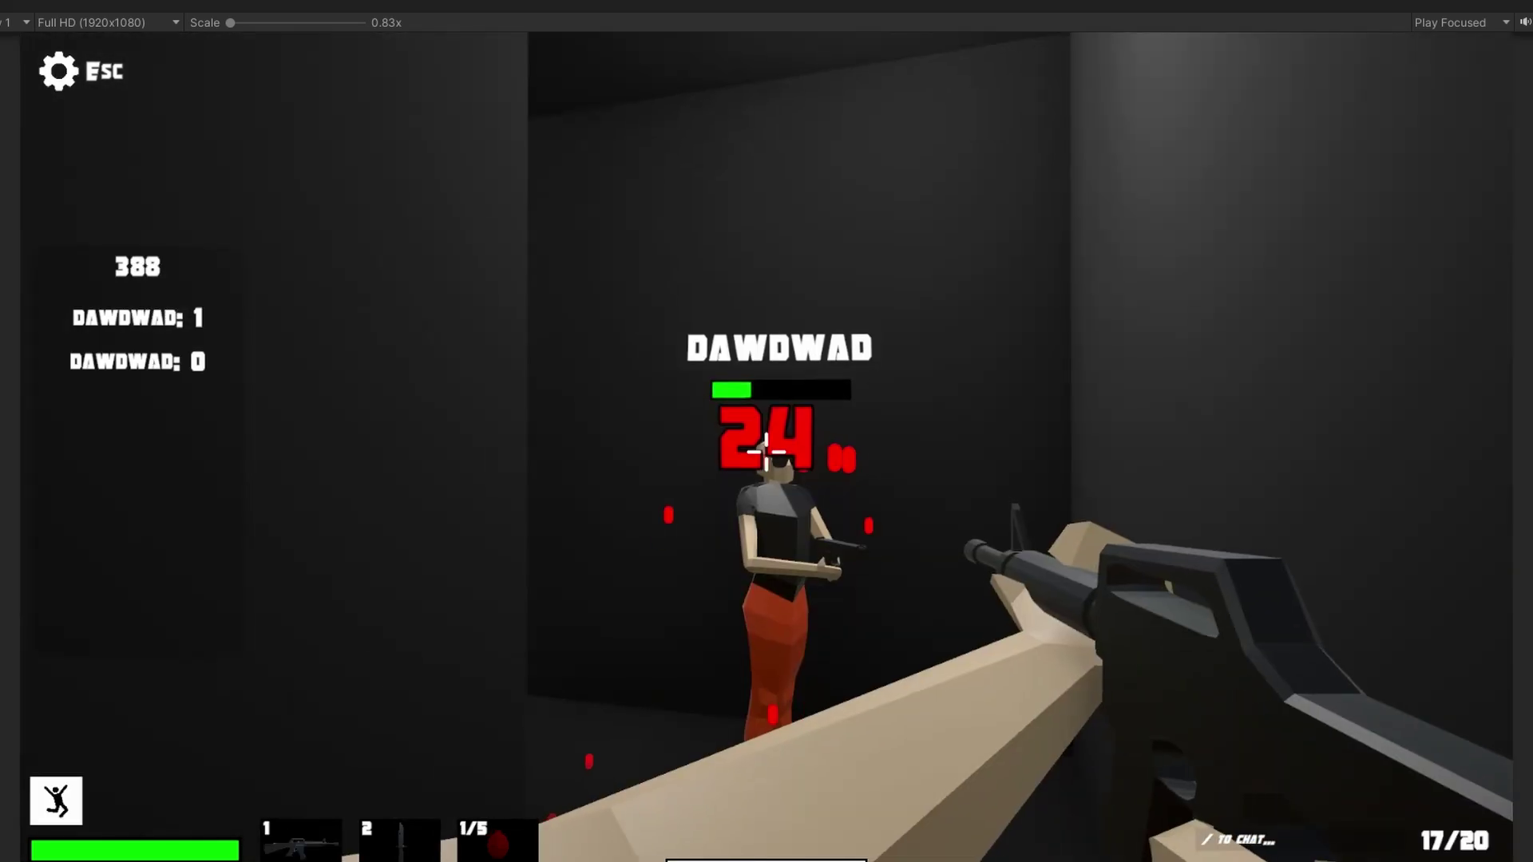
click(766, 451)
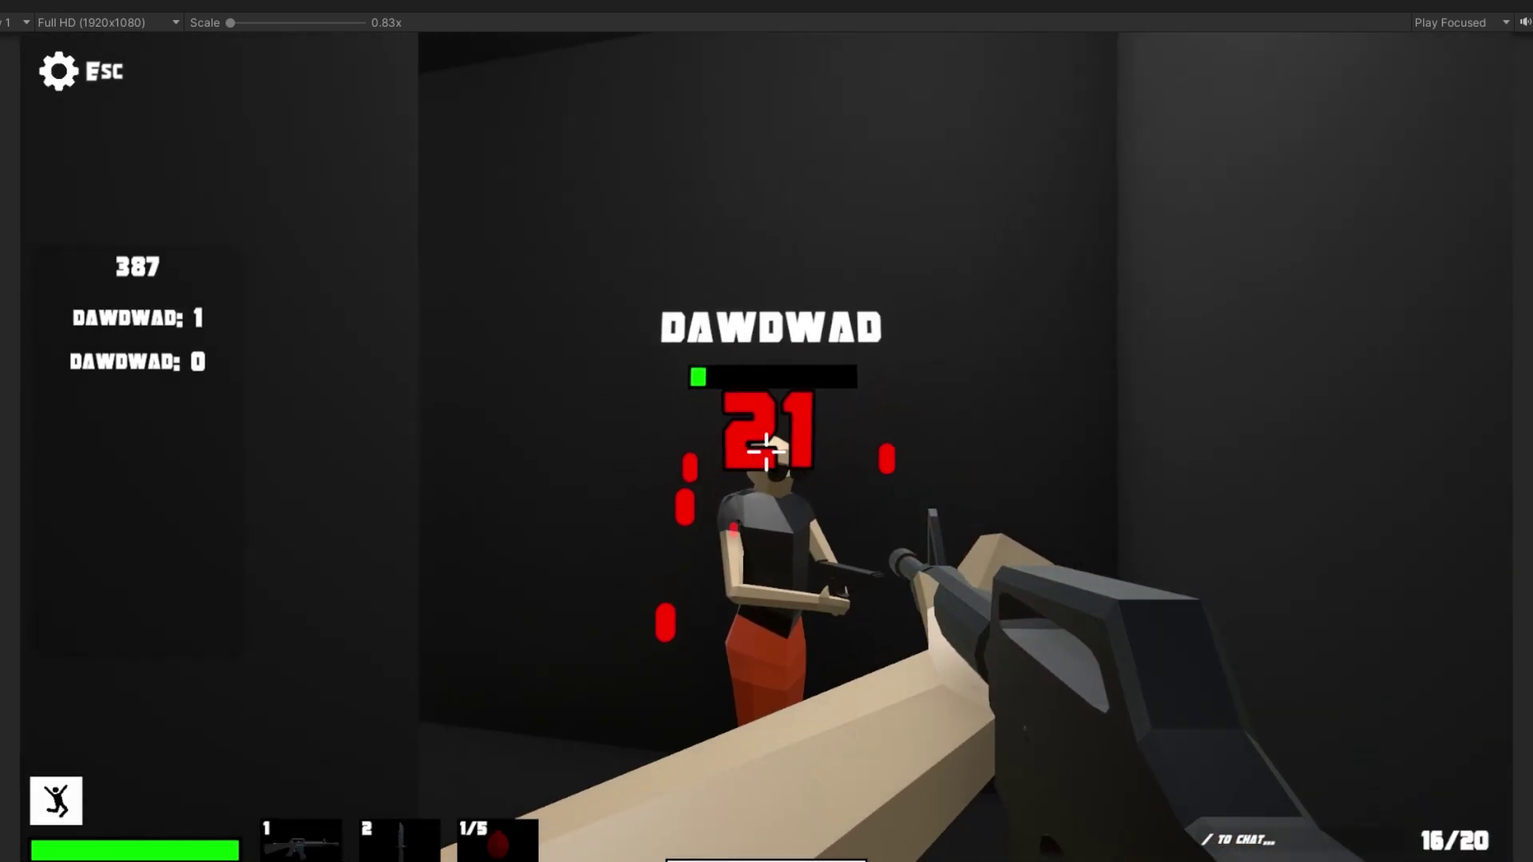
click(767, 452)
click(767, 452)
click(767, 452)
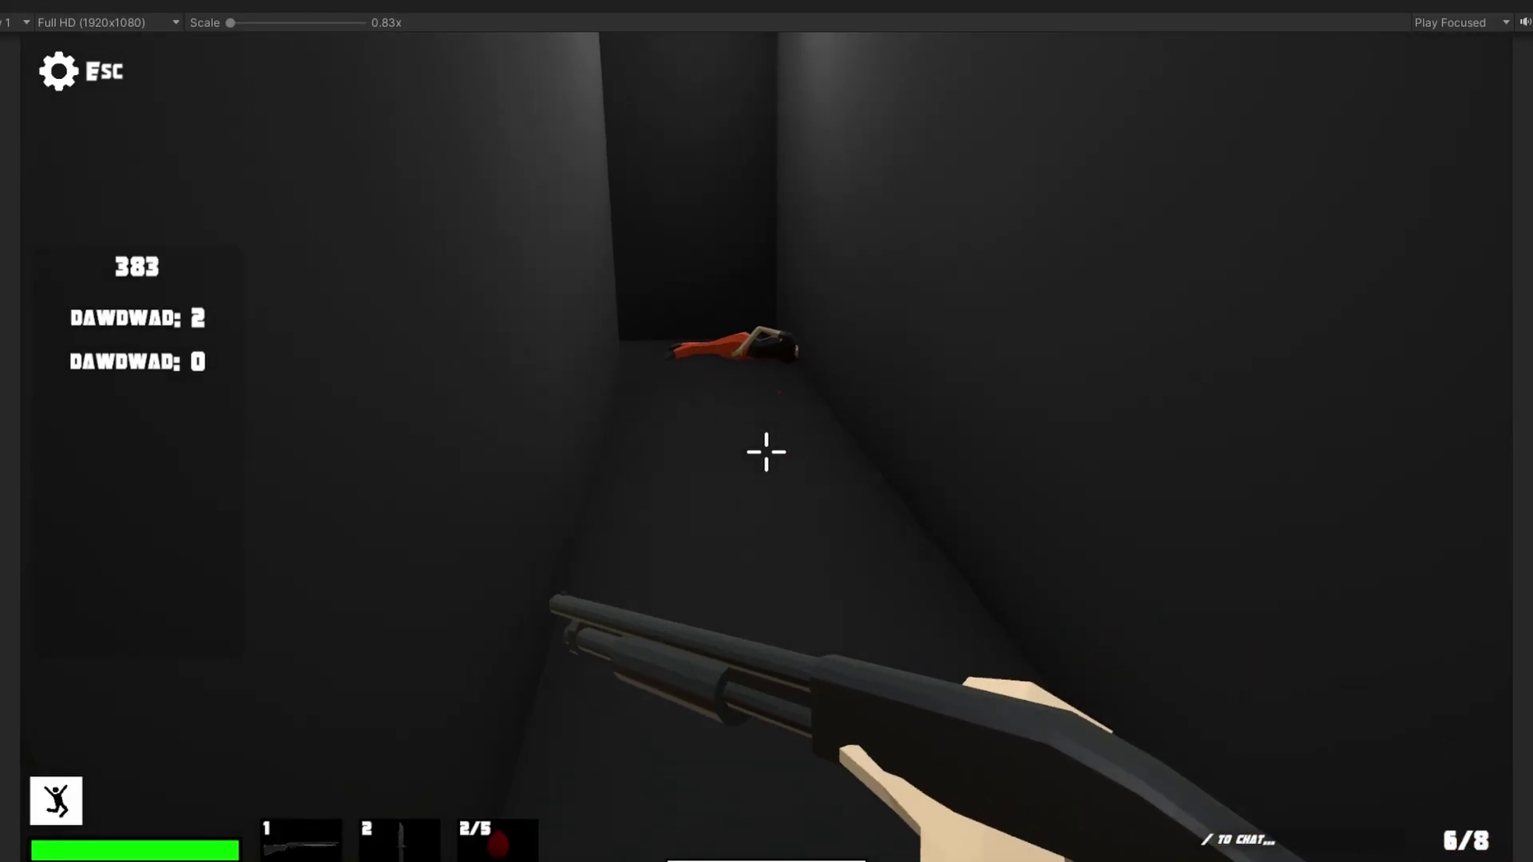
Pick up, swing and drop the fallen ragdolls, shooting the opponent down the corridor in between.
key(e)
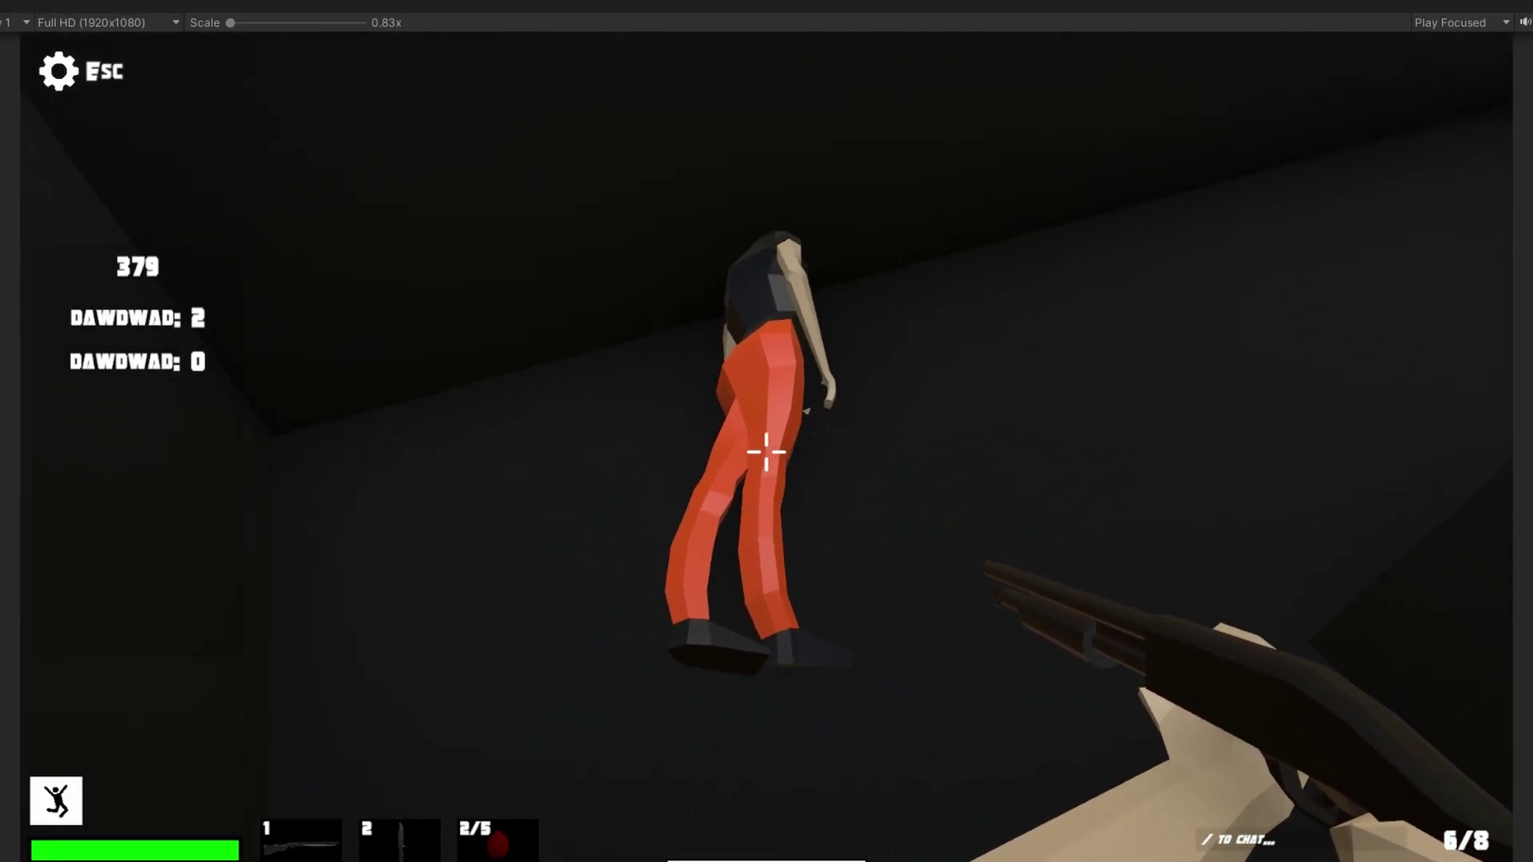
key(e)
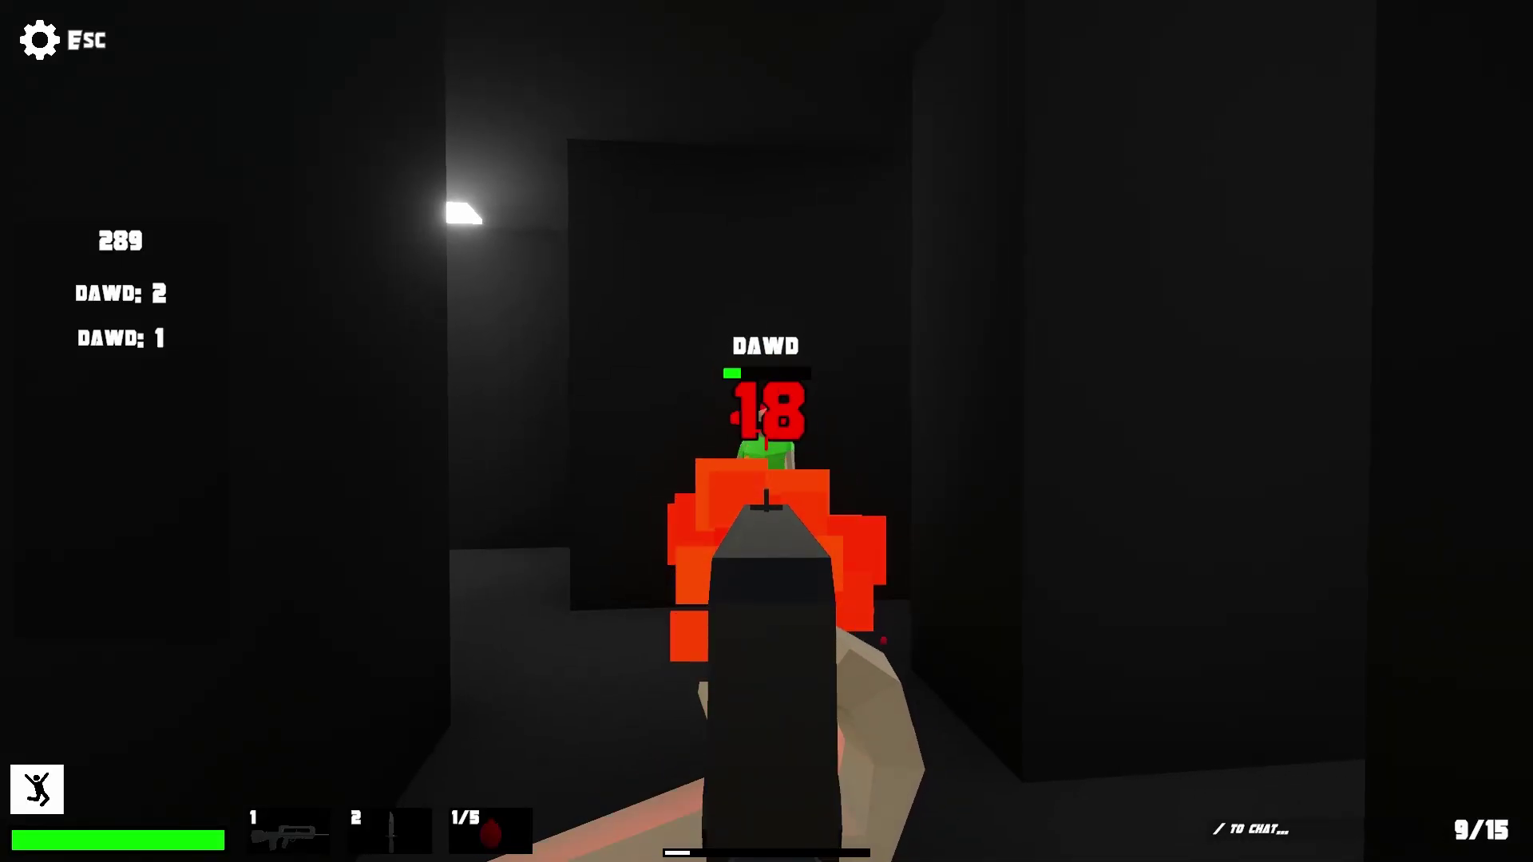
click(767, 431)
click(767, 431)
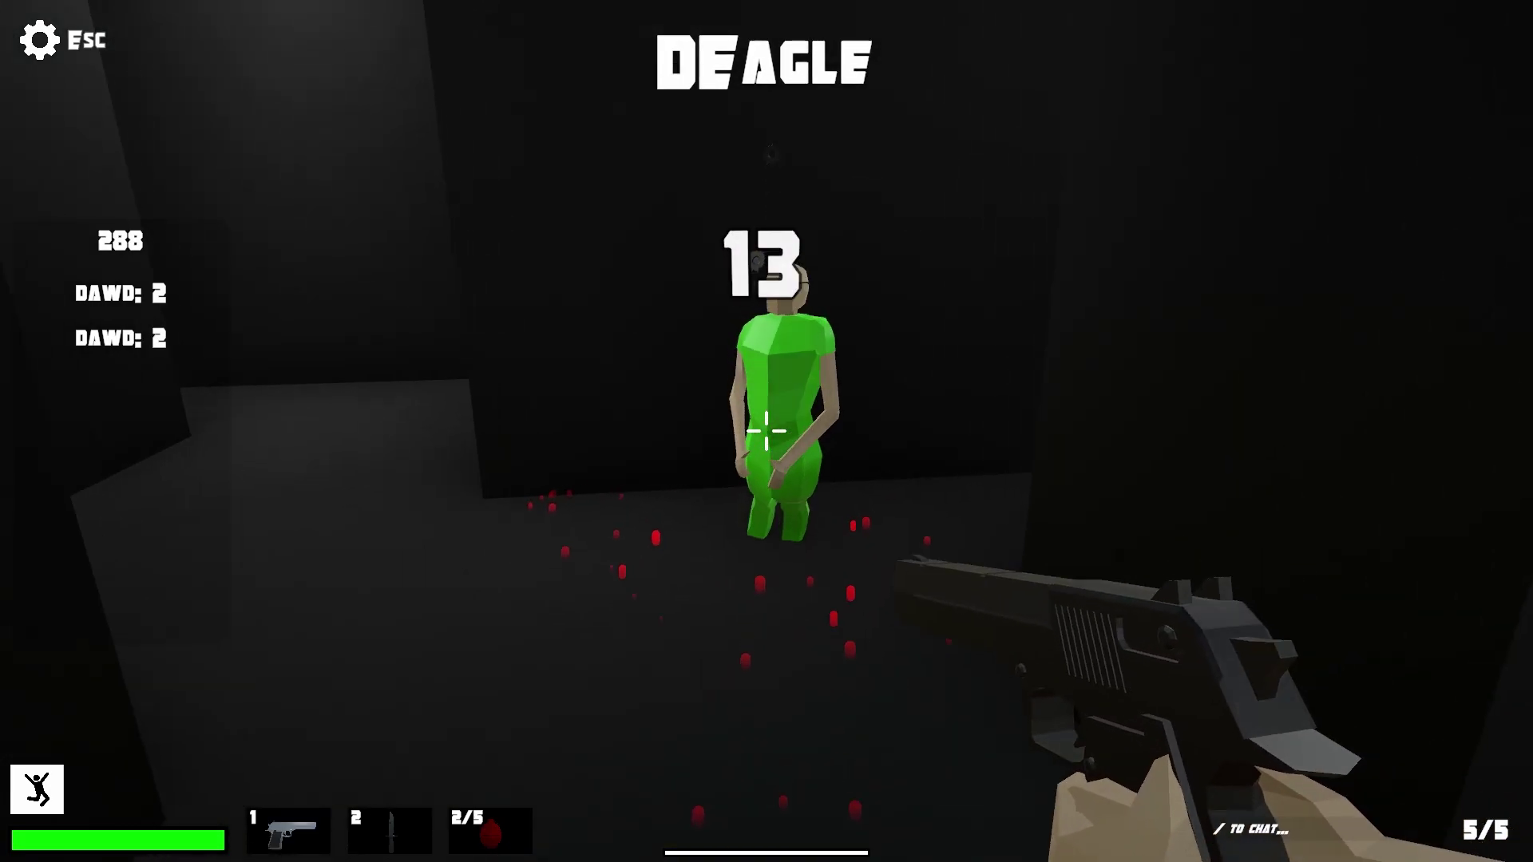
key(e)
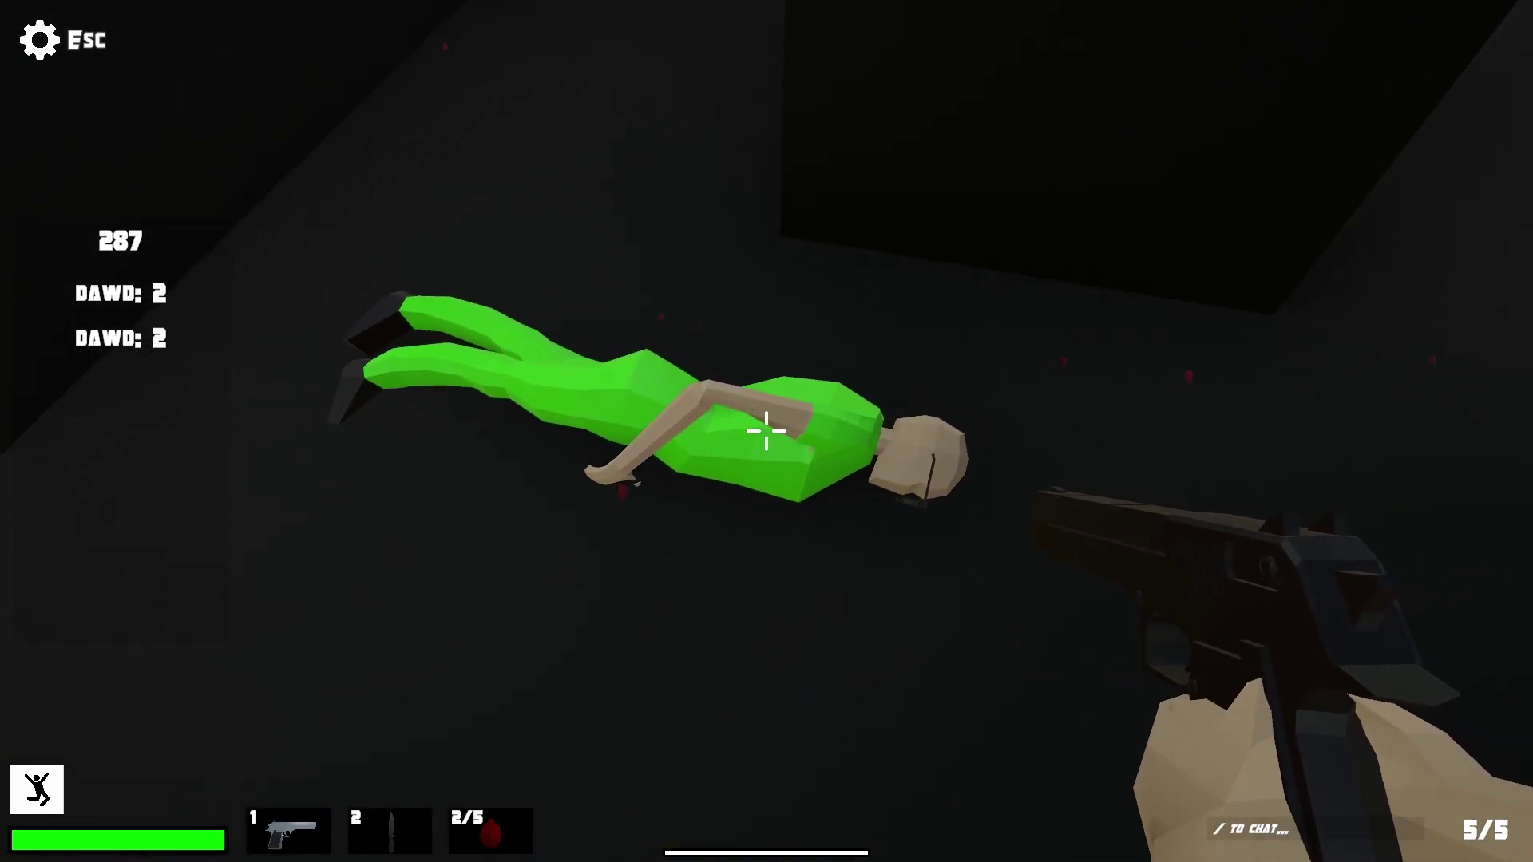
key(e)
key(e)
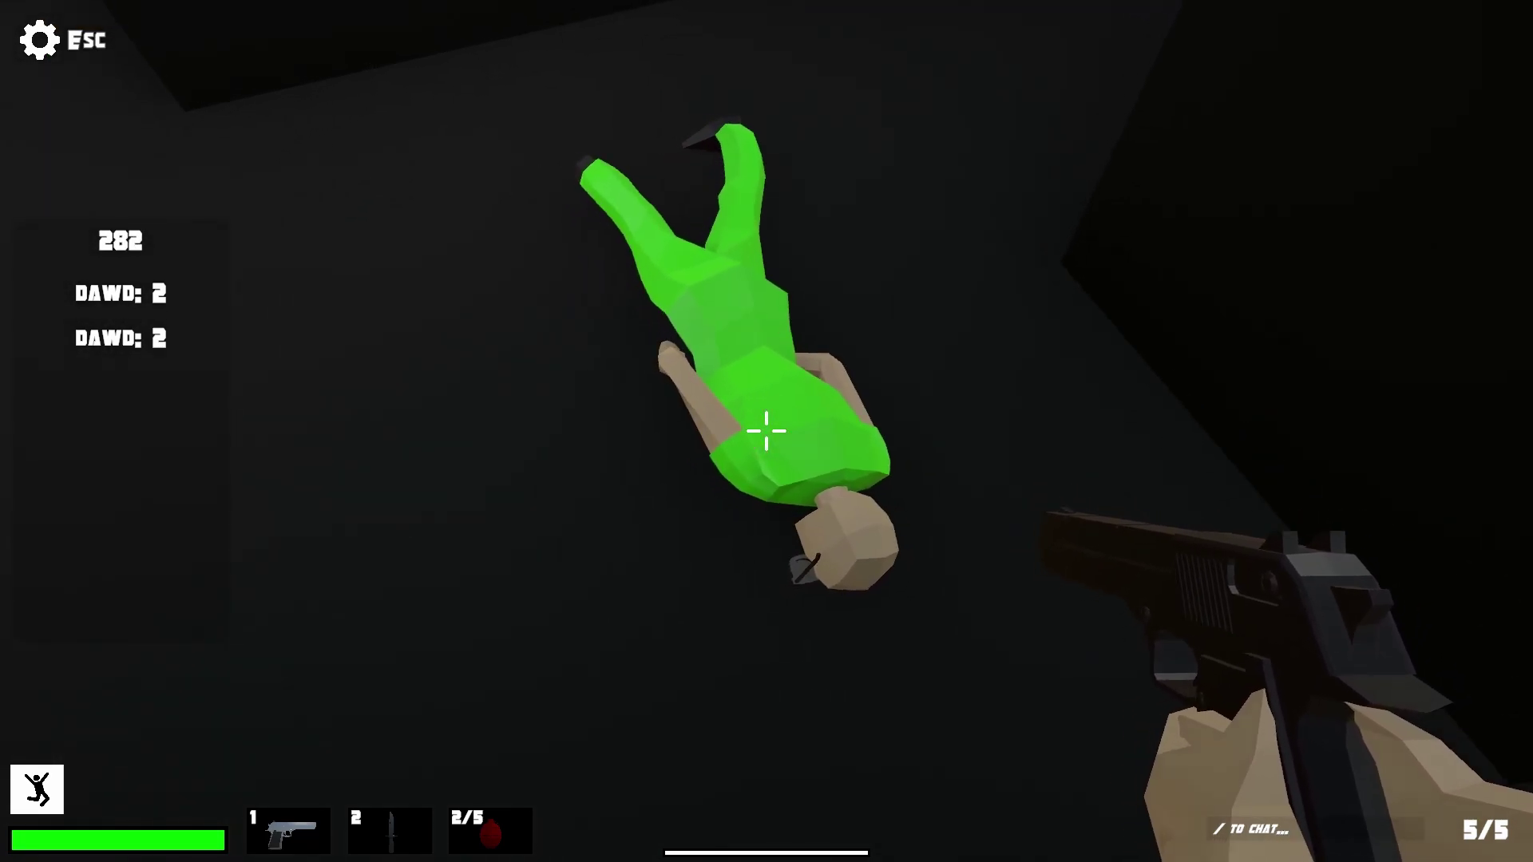
key(e)
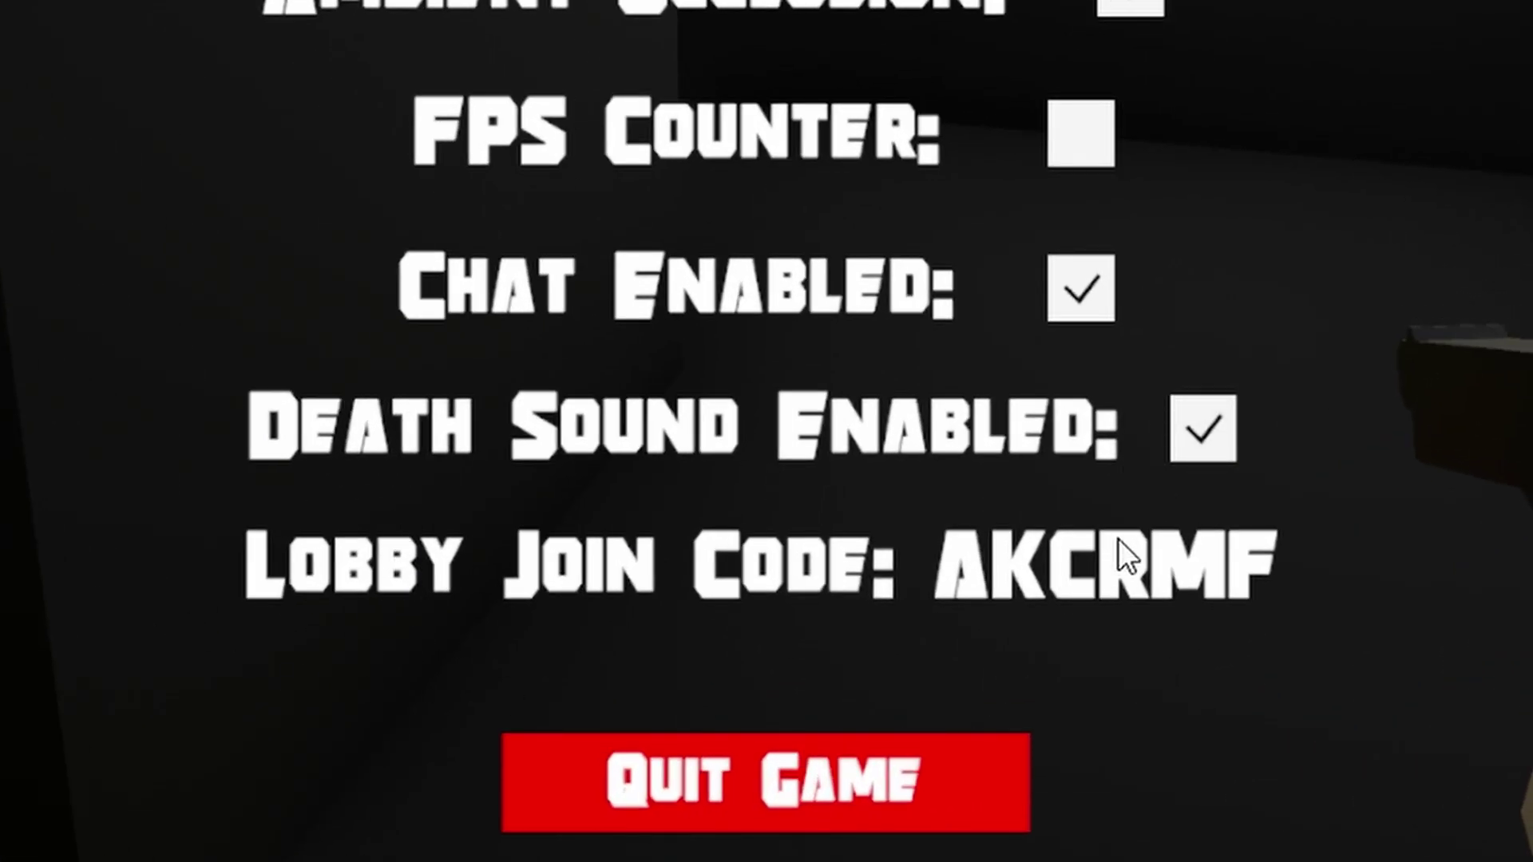
Untick Death Sound Enabled, resume play, fire the pistol four times and switch to the knife.
click(1213, 433)
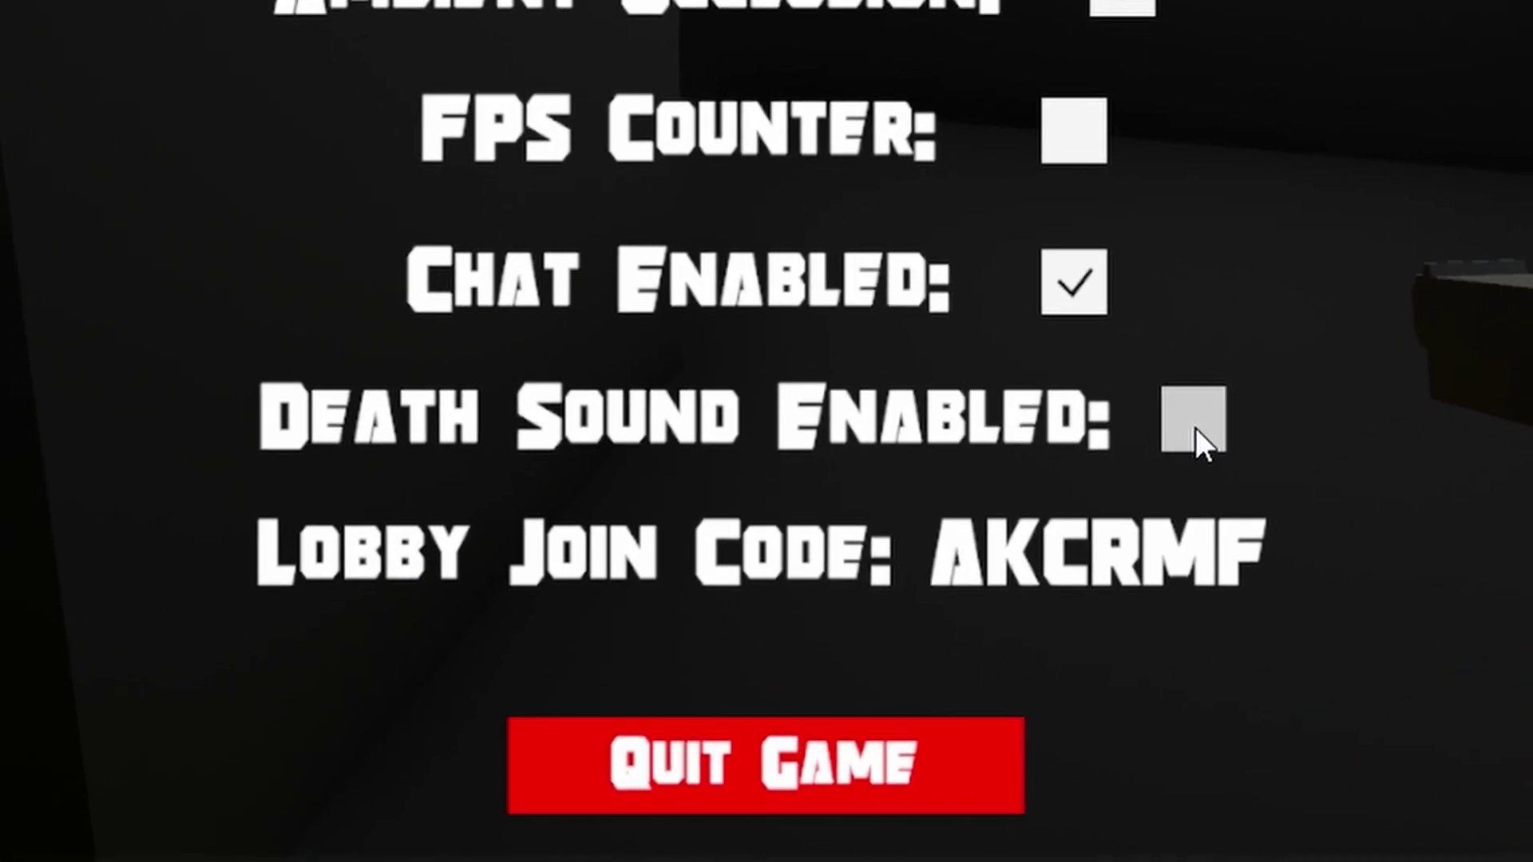
key(Escape)
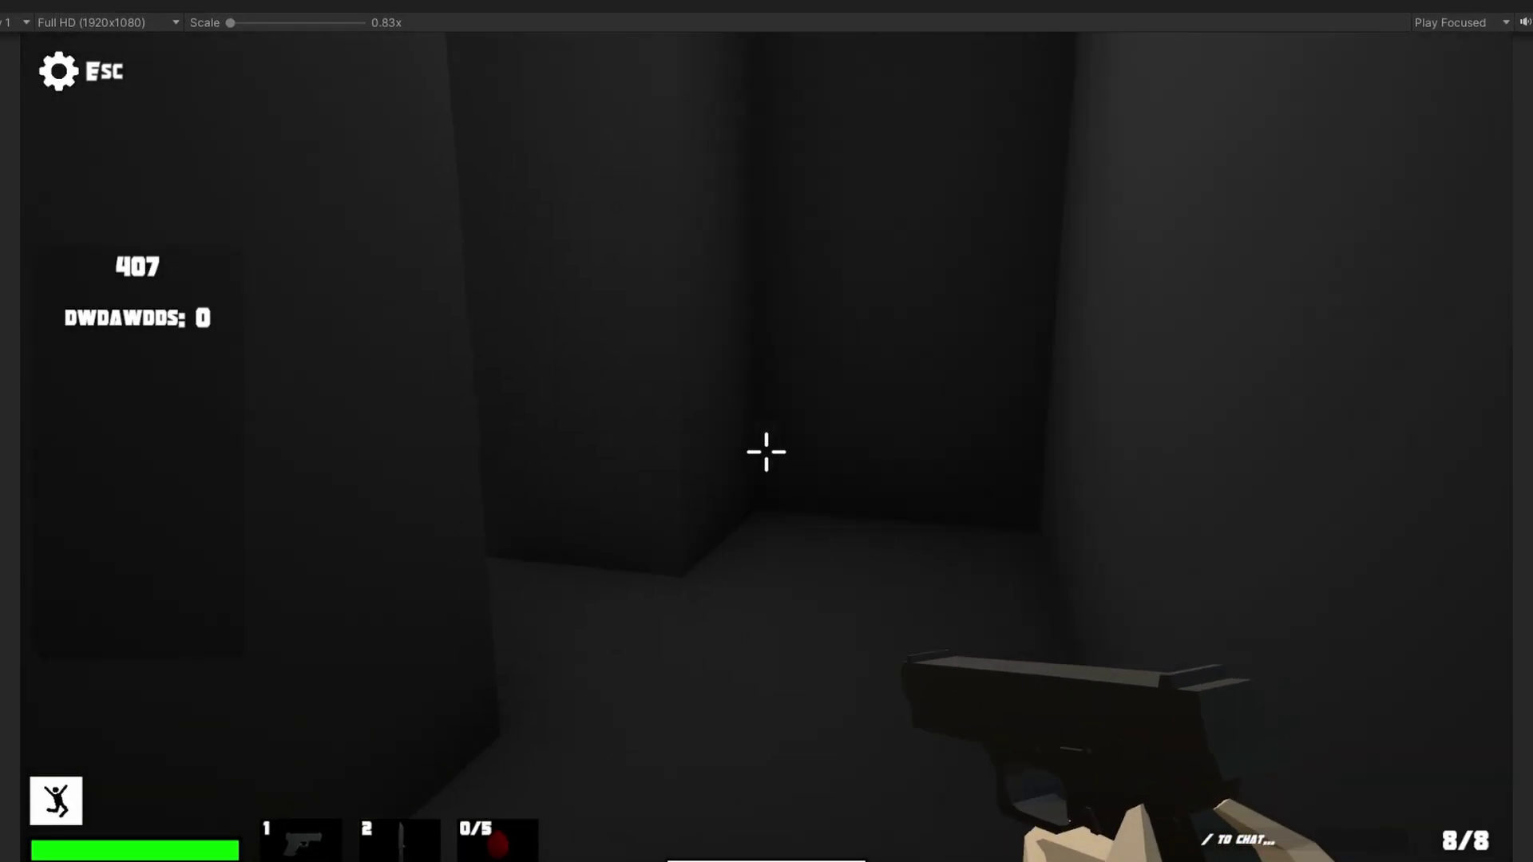
click(767, 451)
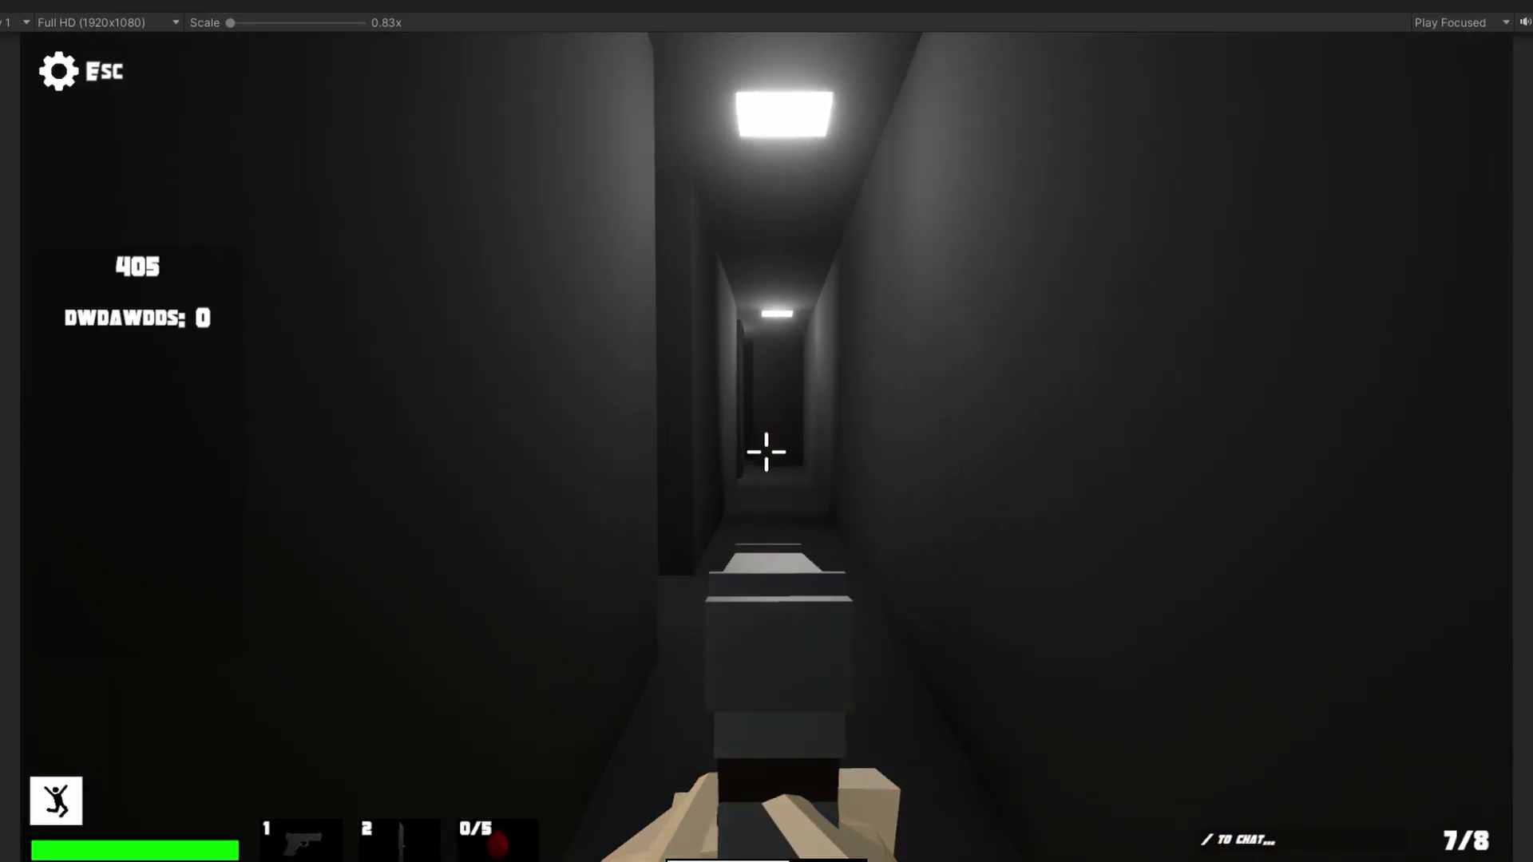
click(767, 452)
click(768, 451)
click(768, 451)
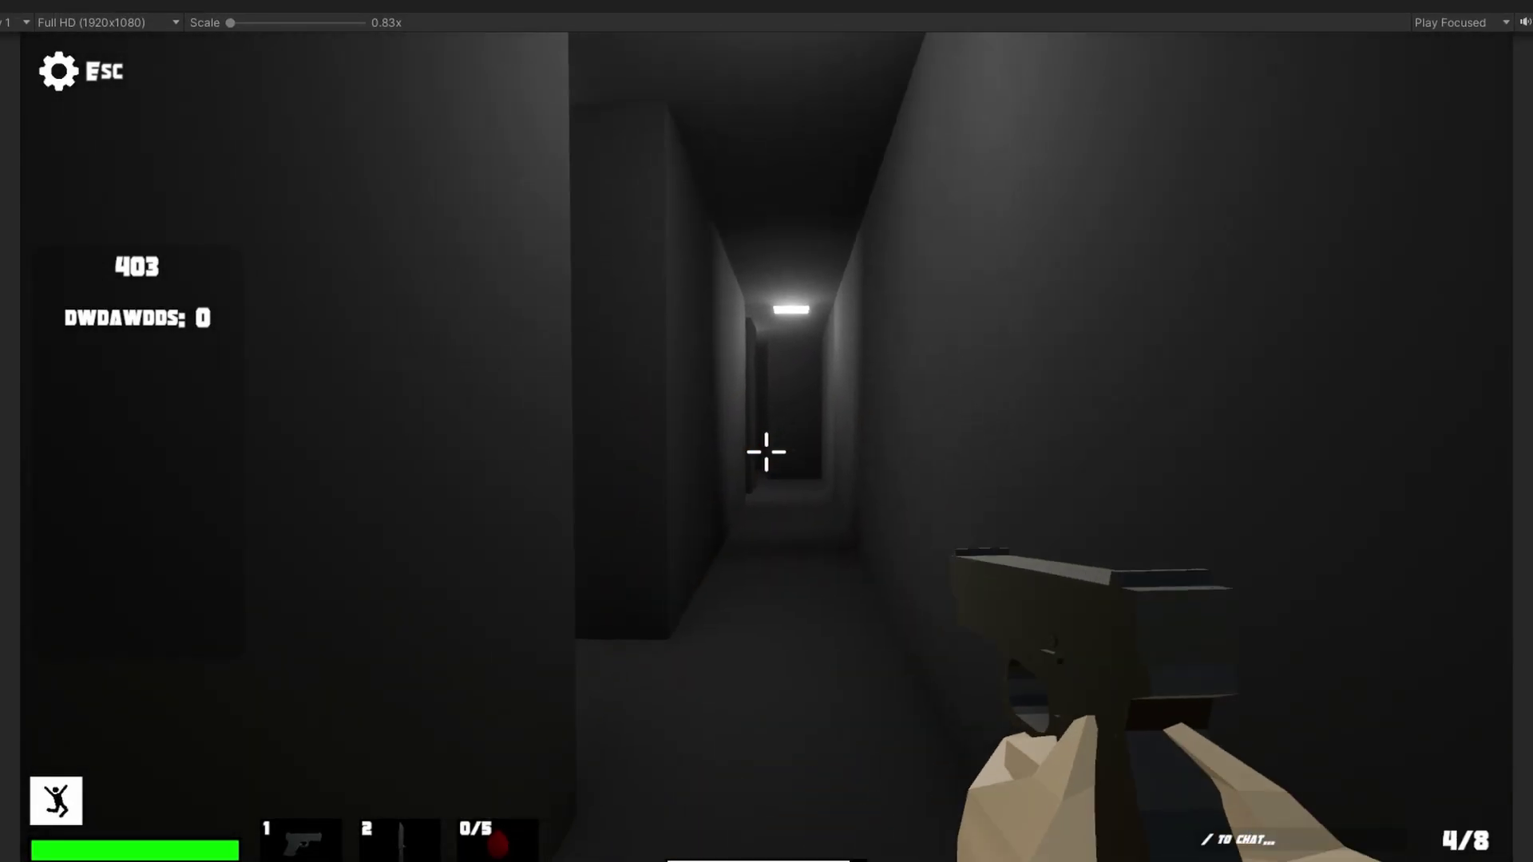
key(2)
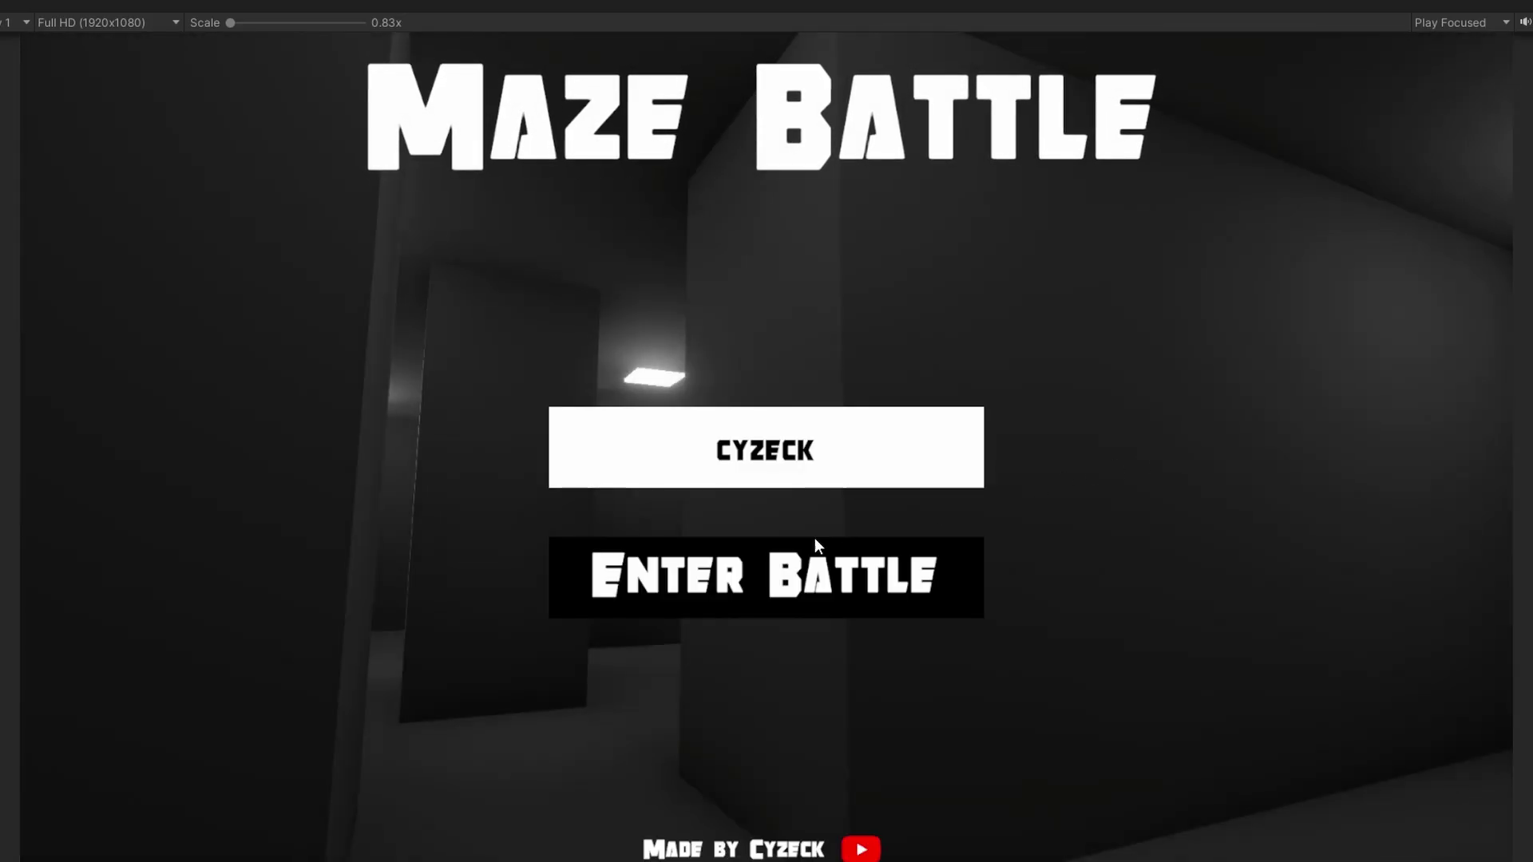
From the title screen choose Enter Battle, then Customize, and show the Special Items tab.
click(745, 579)
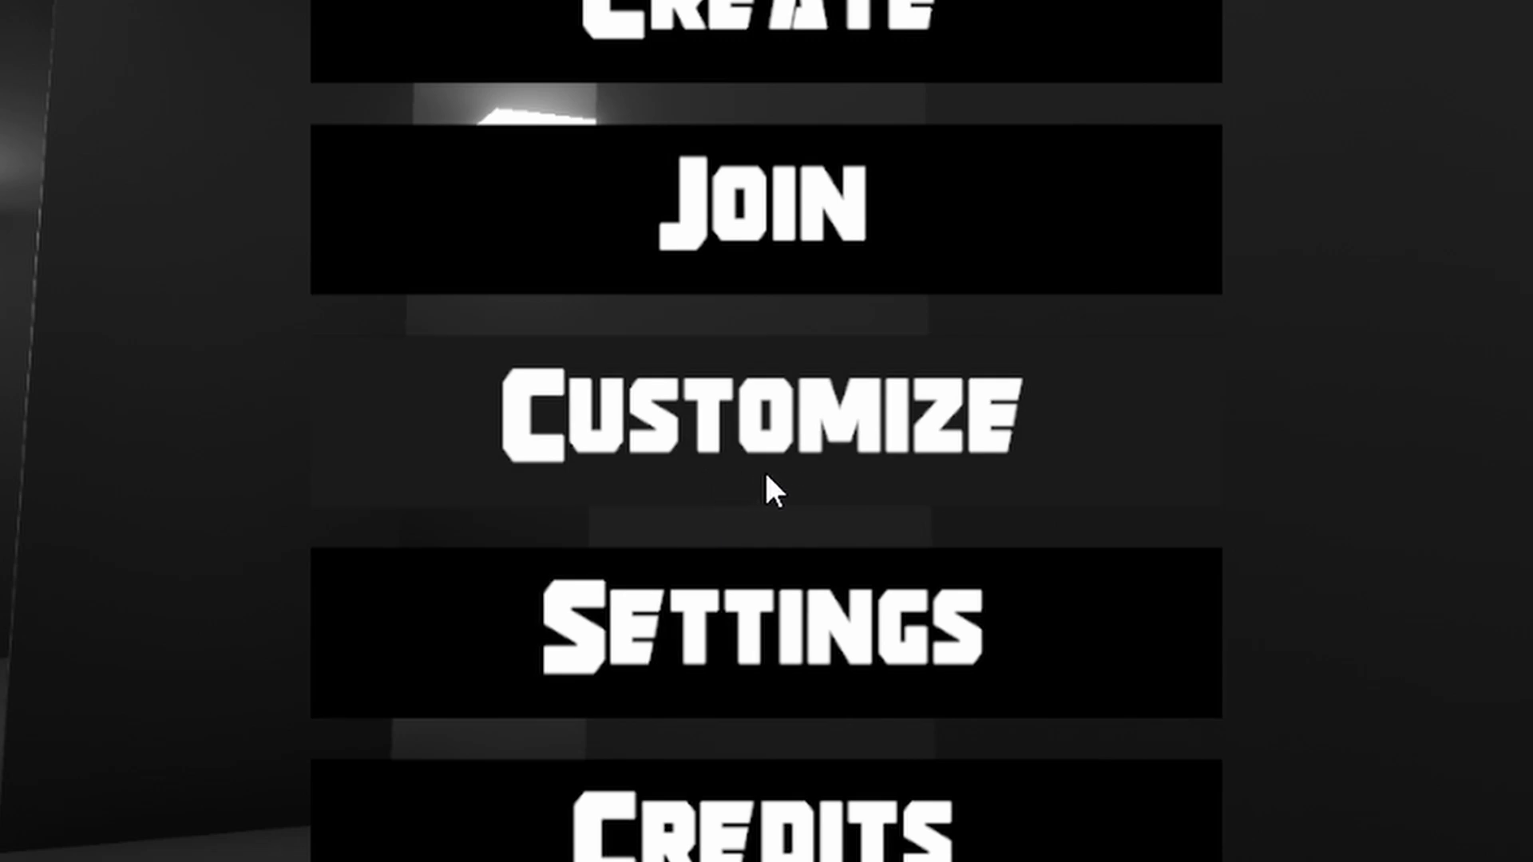
click(766, 479)
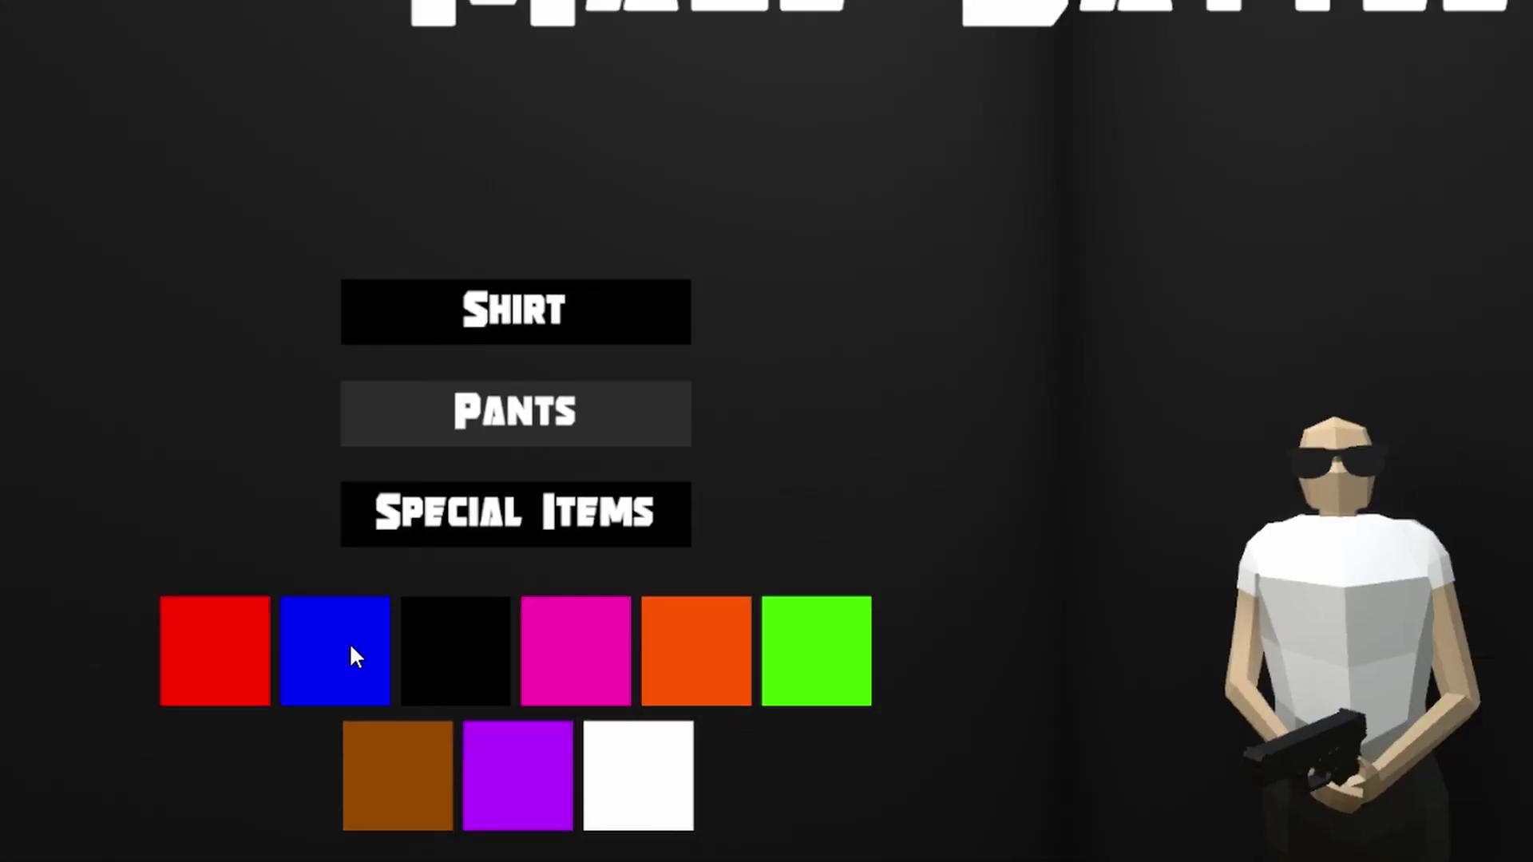
click(747, 503)
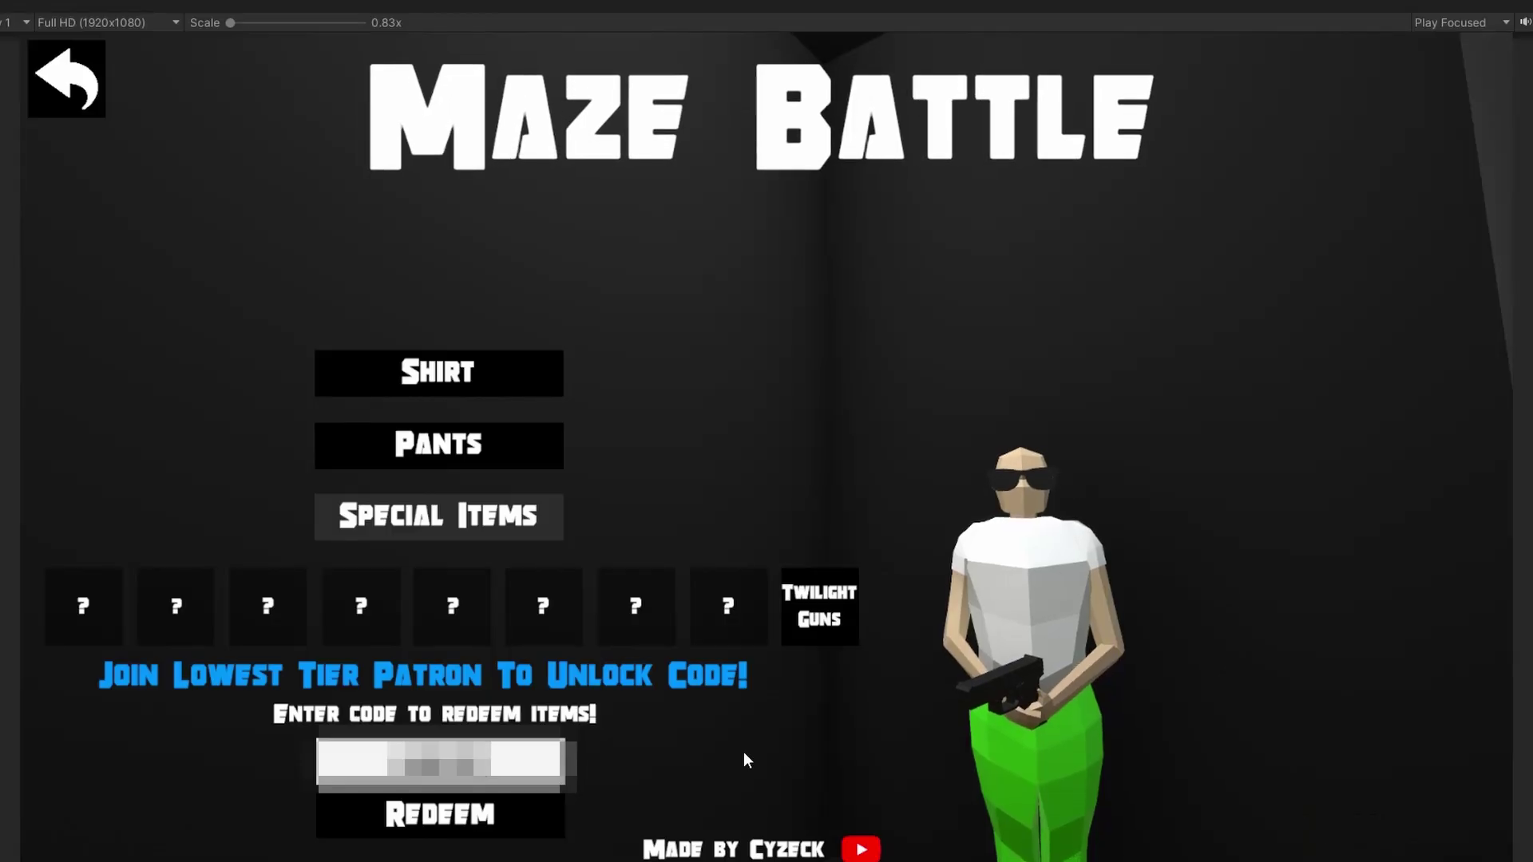
Redeem a code, try Top Hat, Baseball Hat, Greg Glasses, Gold and Diamond Guns, then redeem another.
click(447, 819)
click(76, 621)
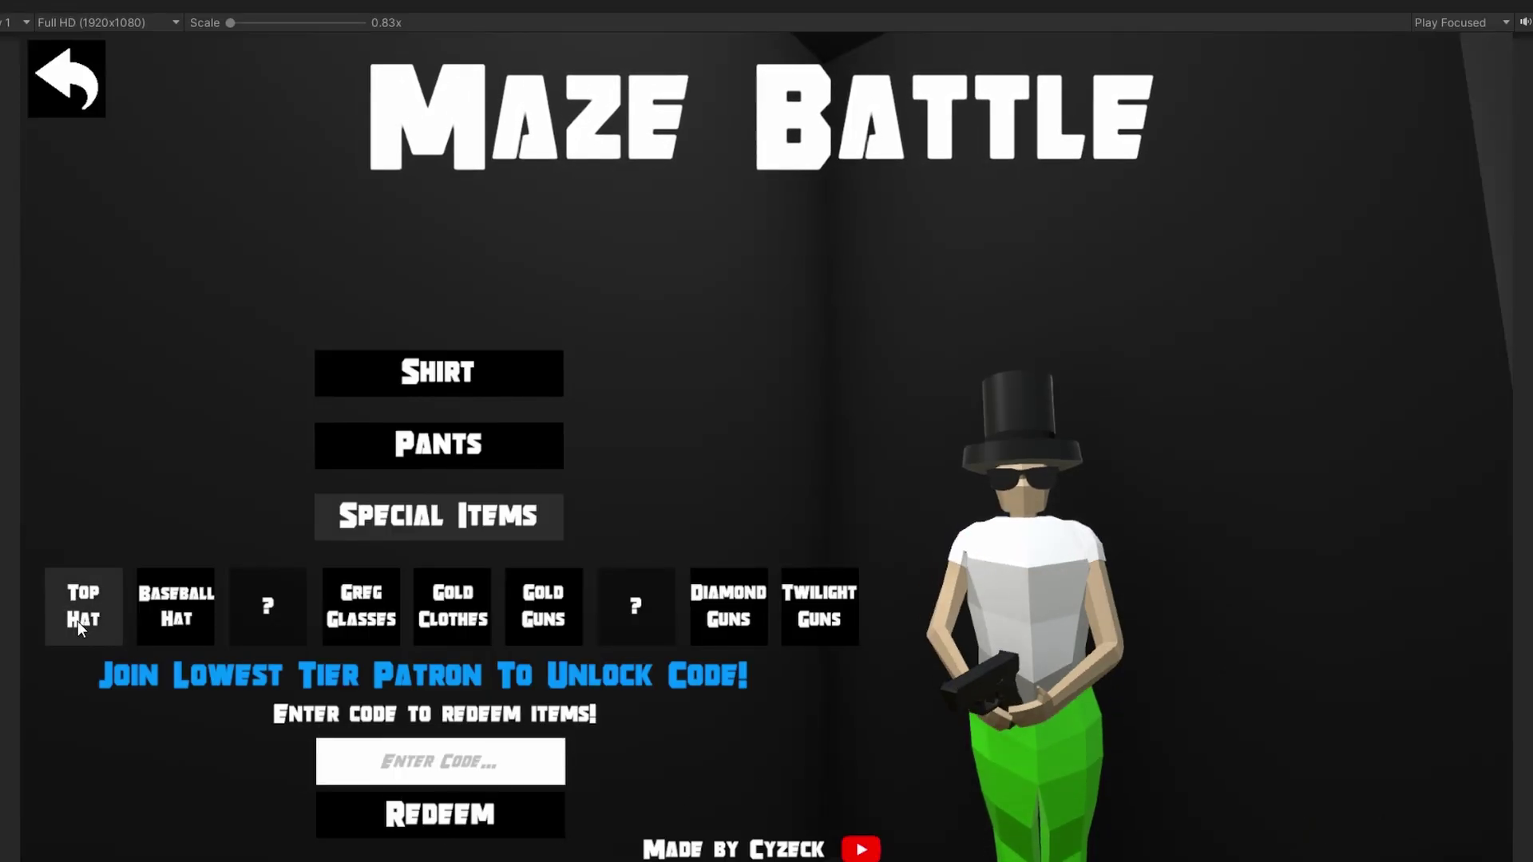
click(178, 624)
click(358, 625)
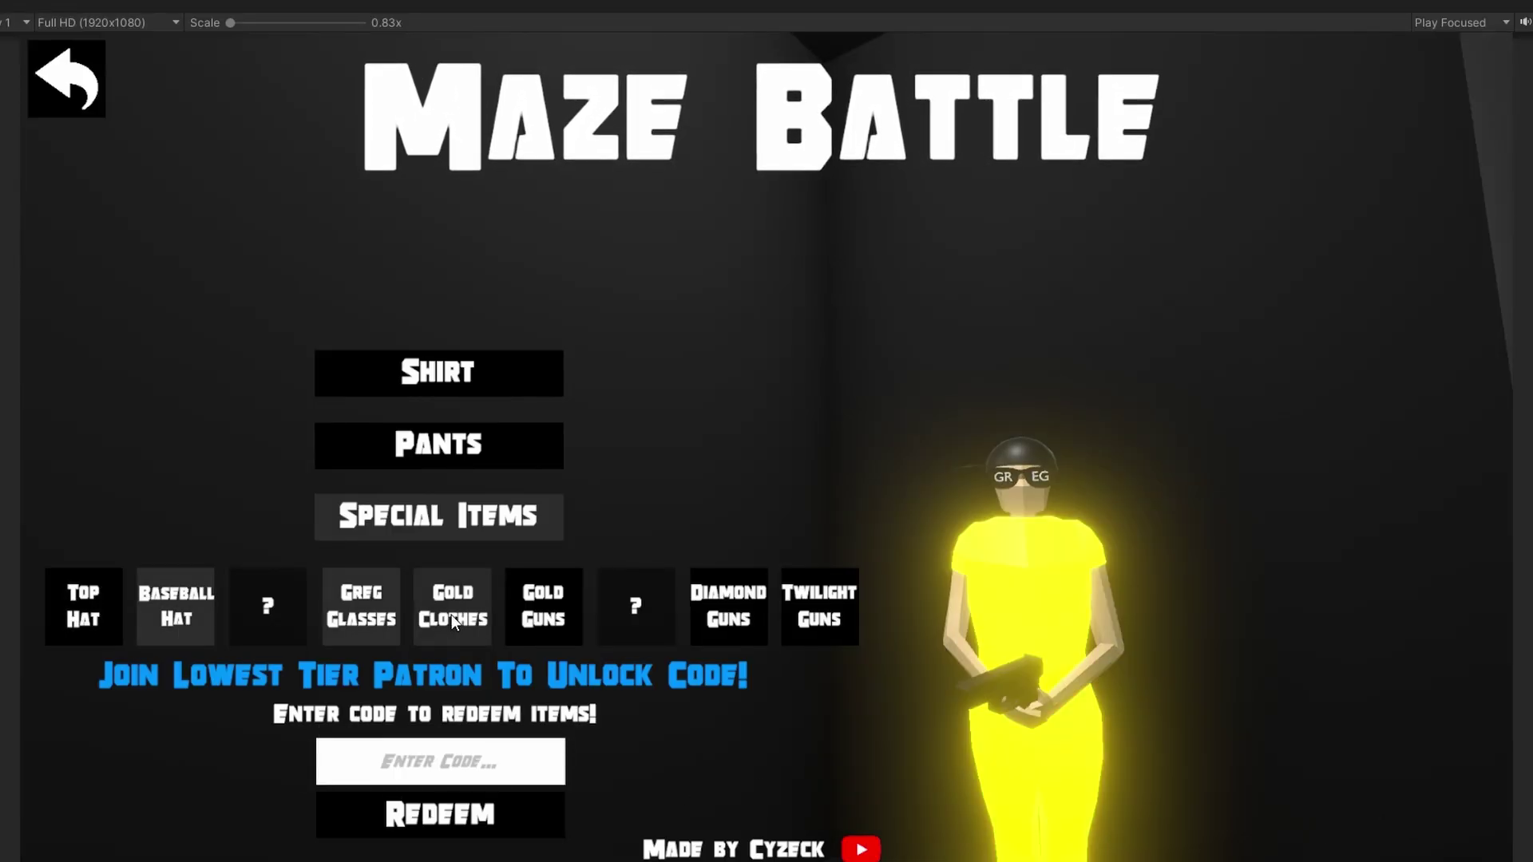
click(556, 618)
click(744, 613)
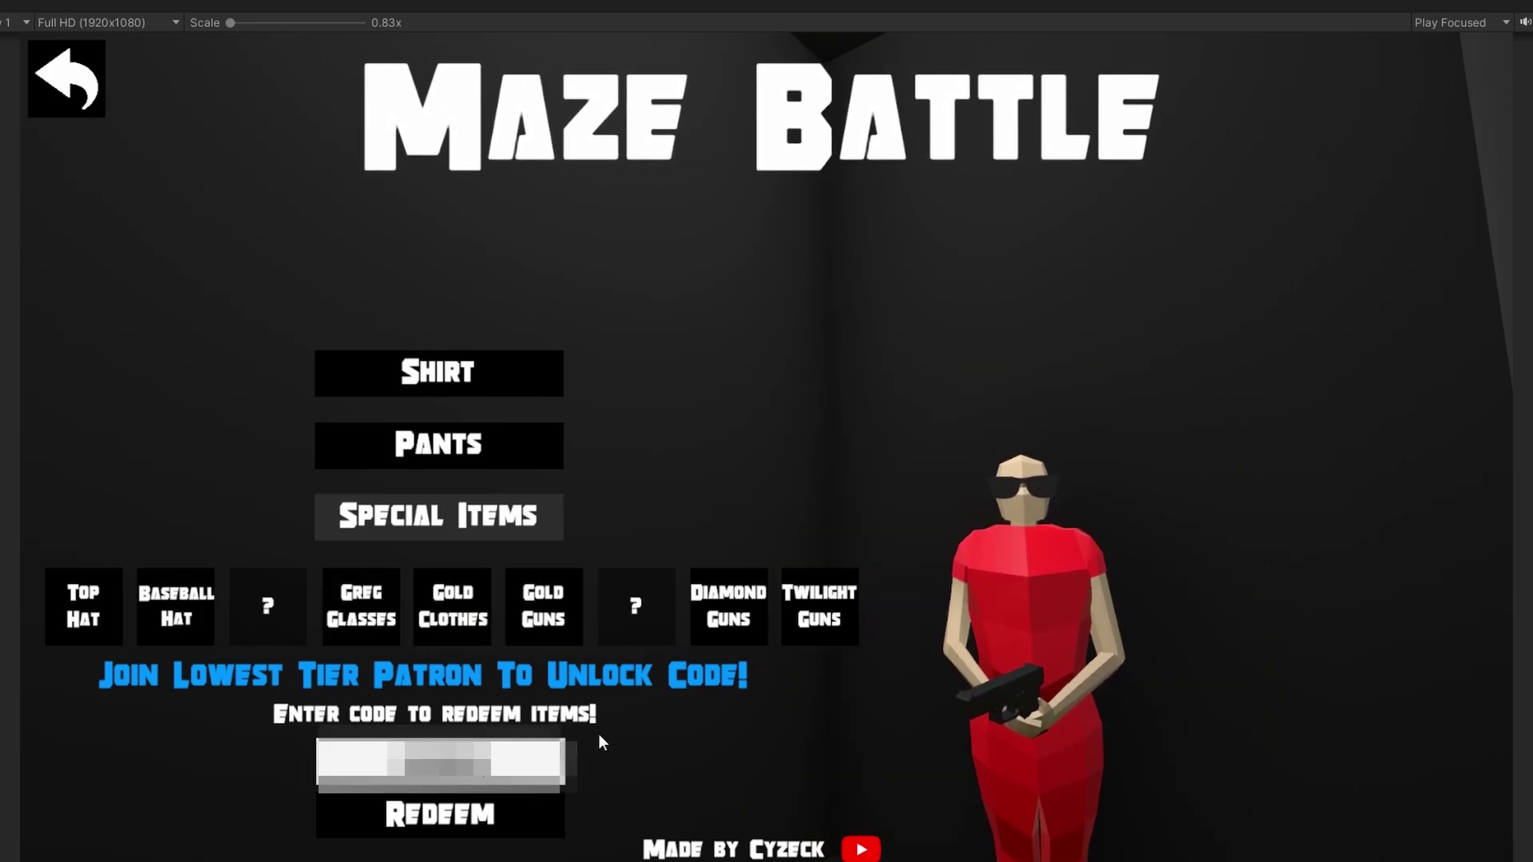
click(436, 823)
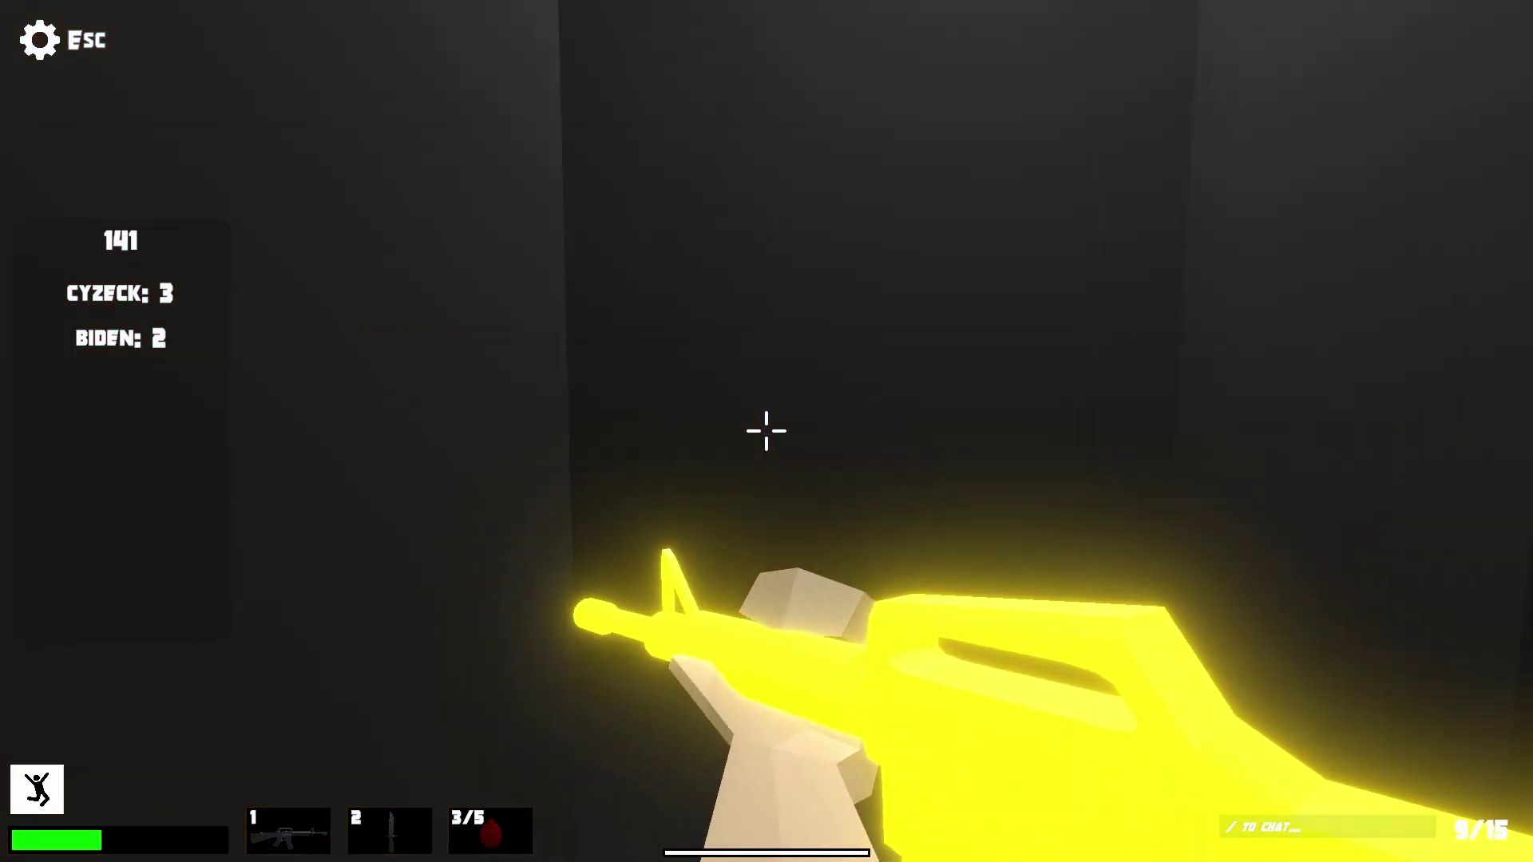
Shoot the opponent in the corridor twice with the glowing rifle, then slide down the corridor.
click(767, 431)
click(766, 432)
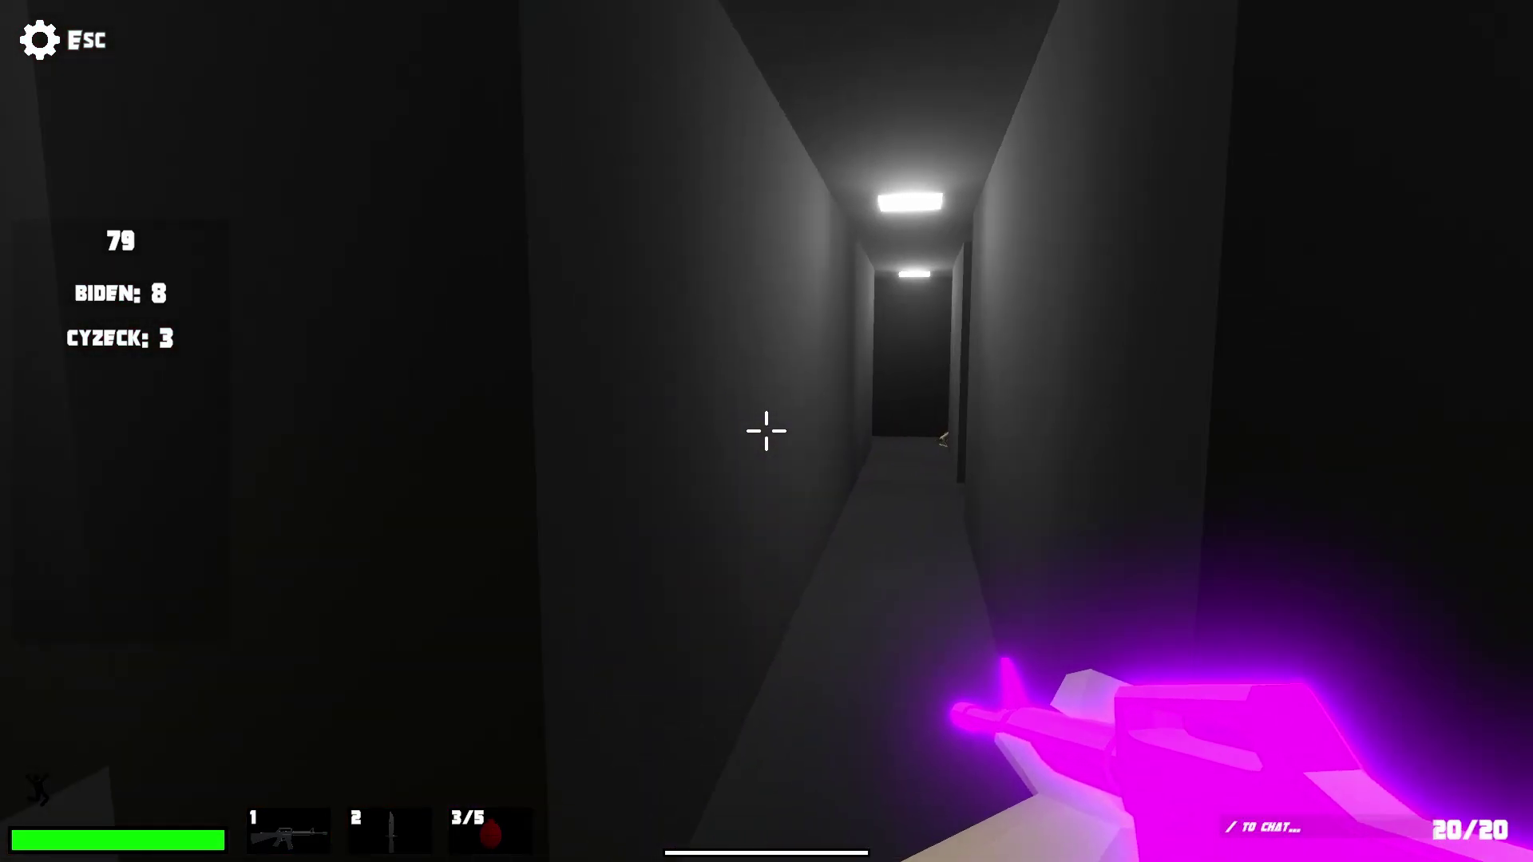
key(ctrl)
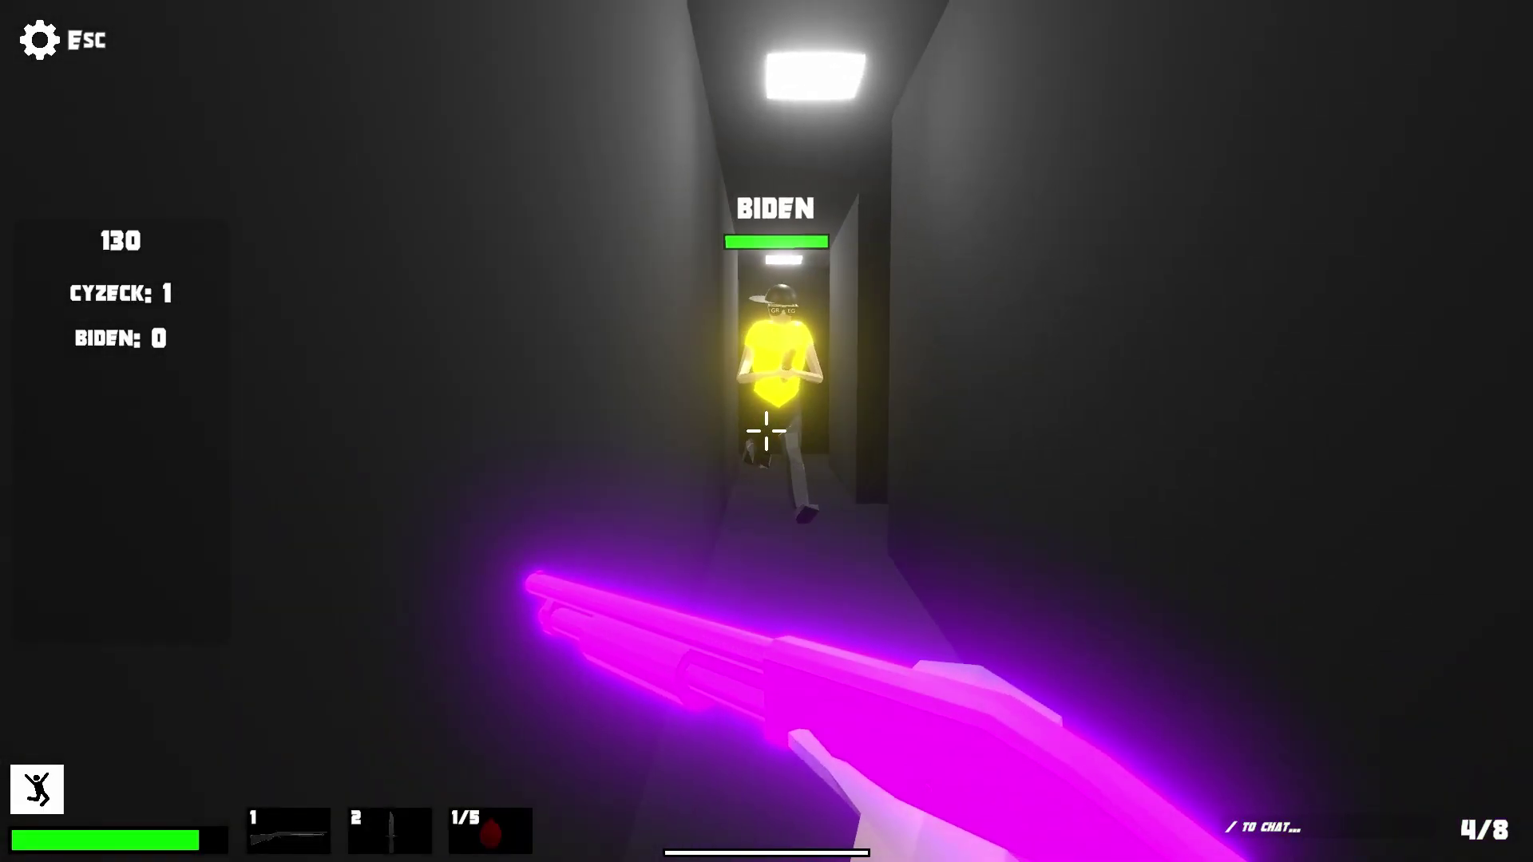
Fire three close-range shots at the opponent to raise the score to 2.
click(768, 431)
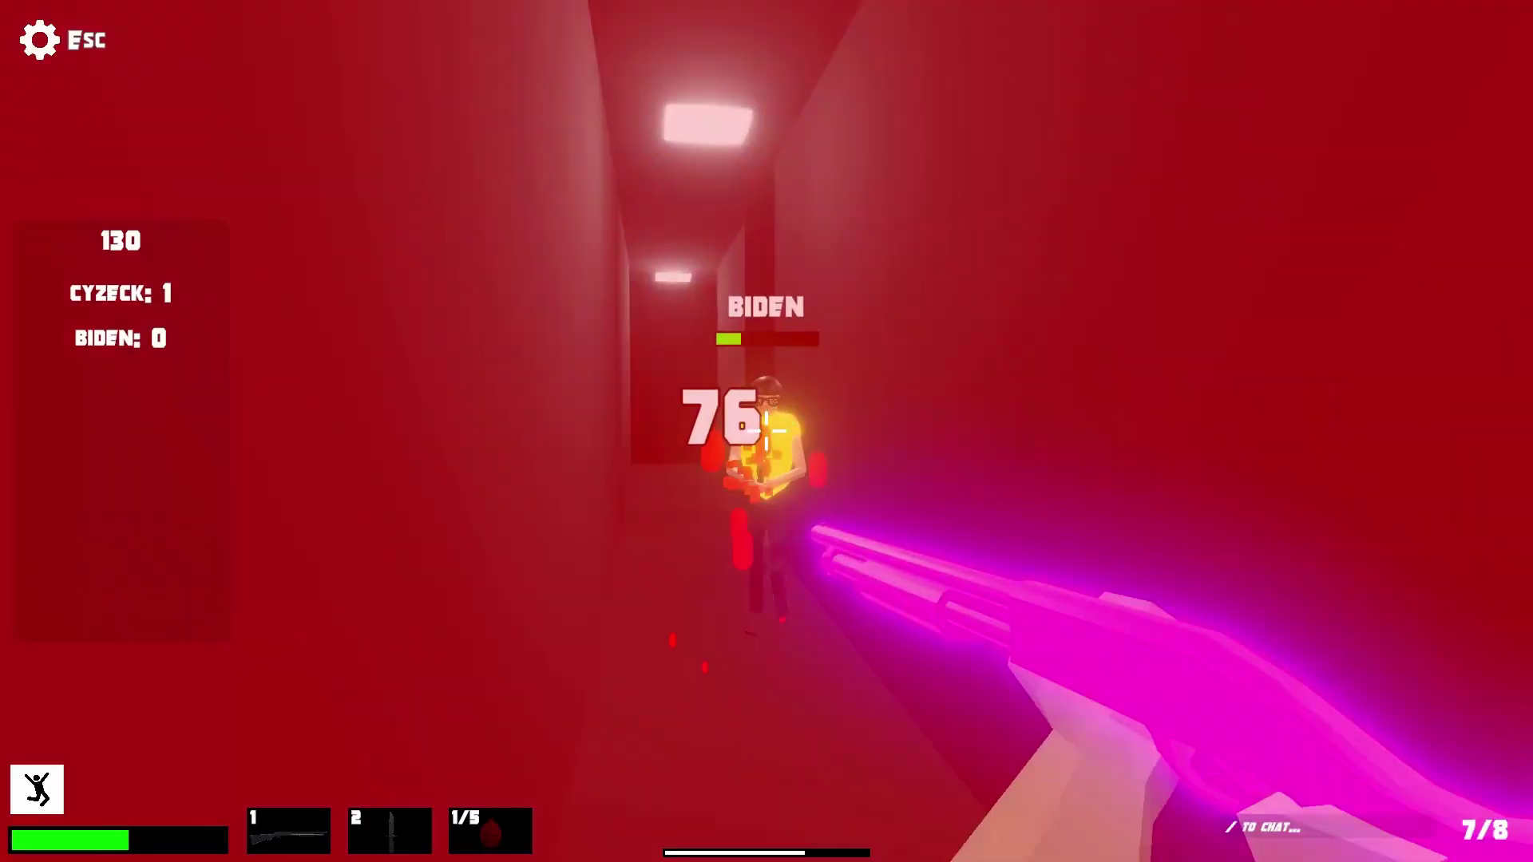
click(767, 432)
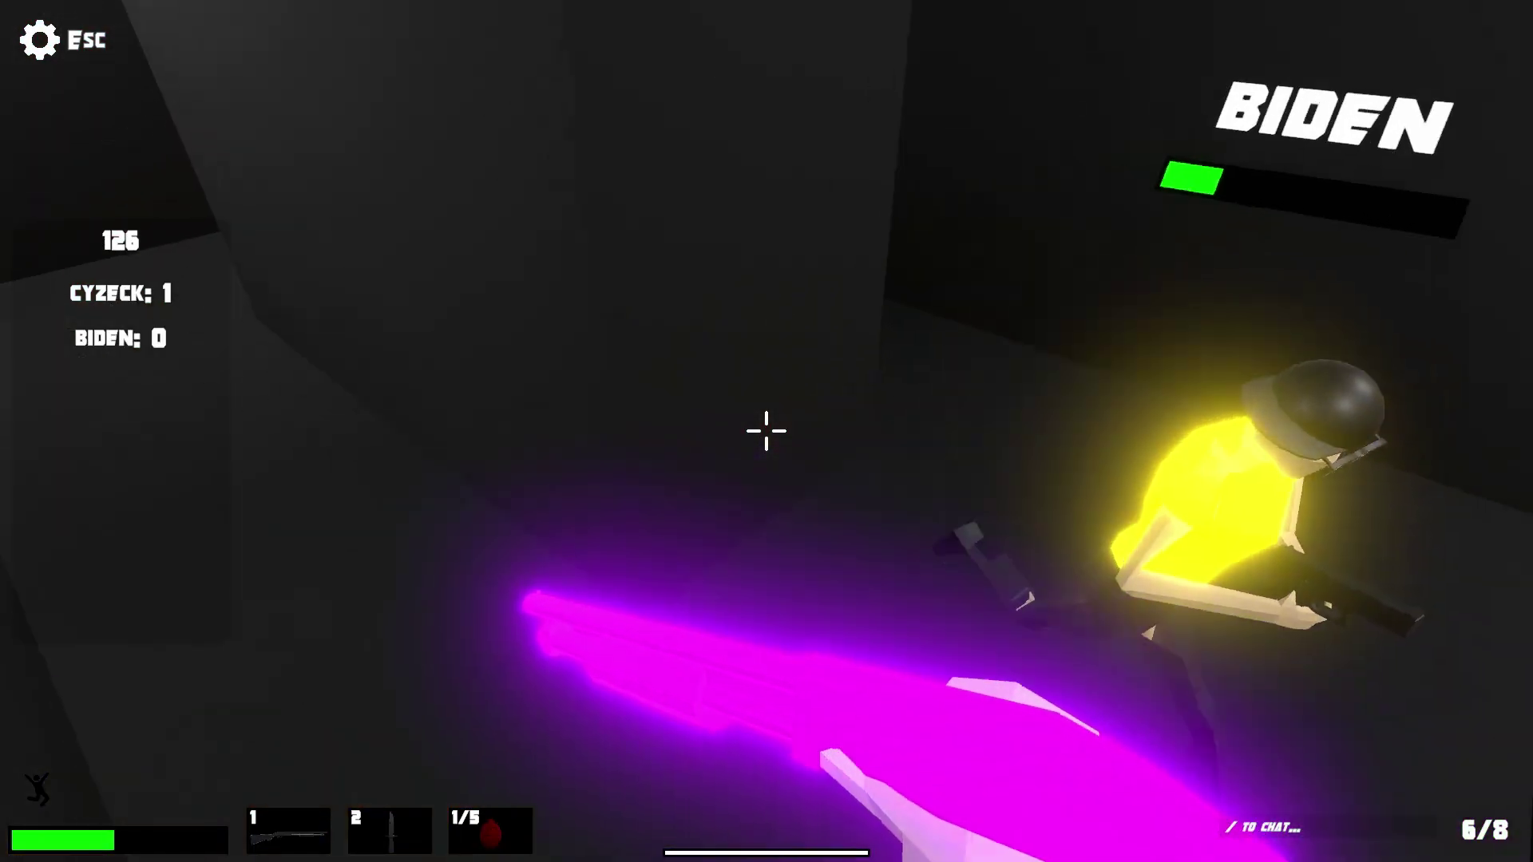
click(767, 432)
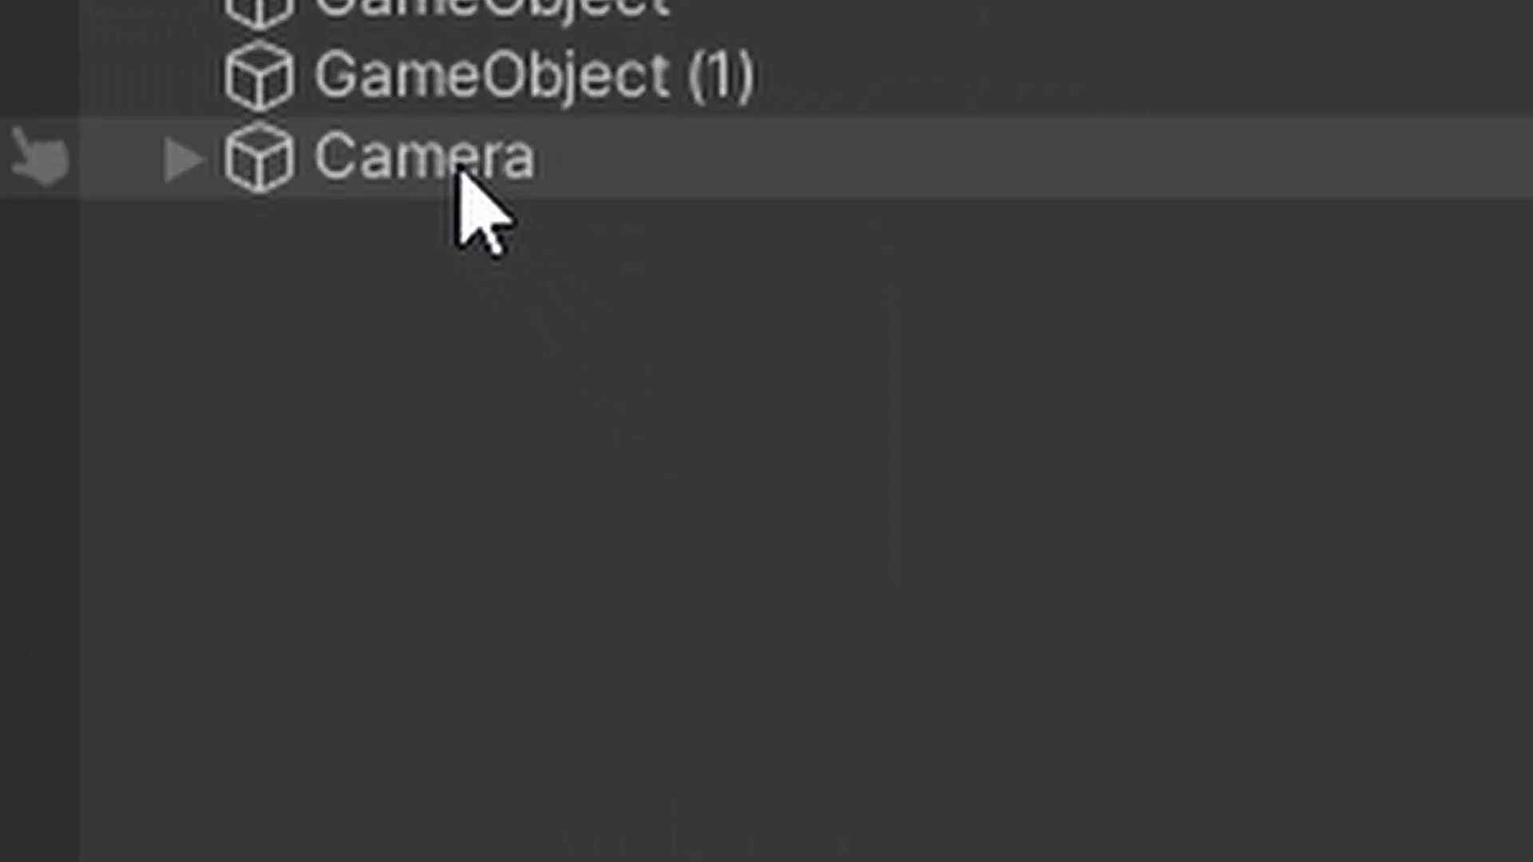
Bring up the context menu for the Camera object in the Hierarchy.
right_click(480, 199)
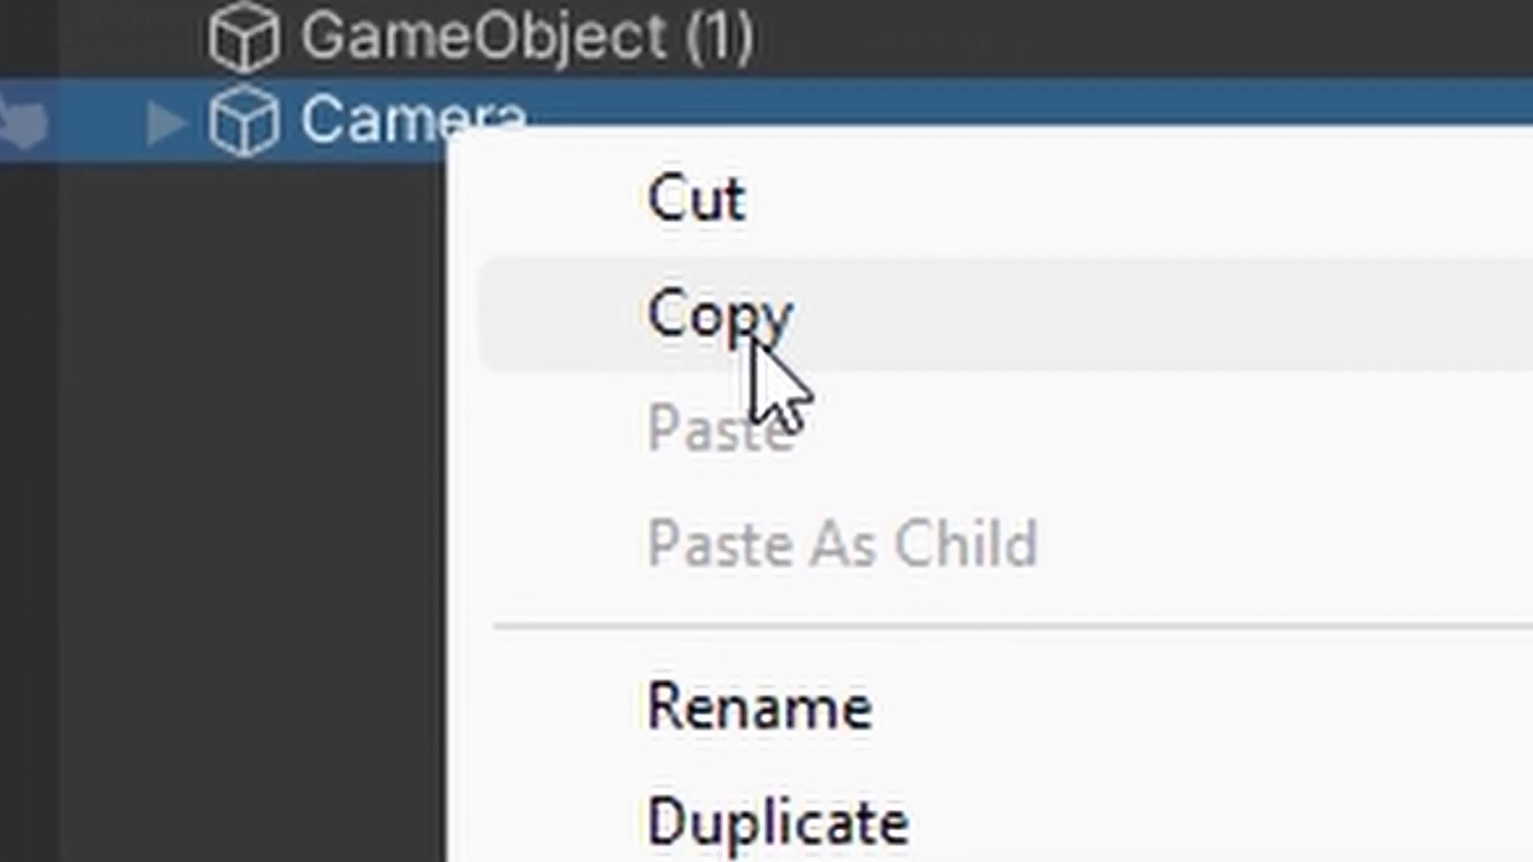